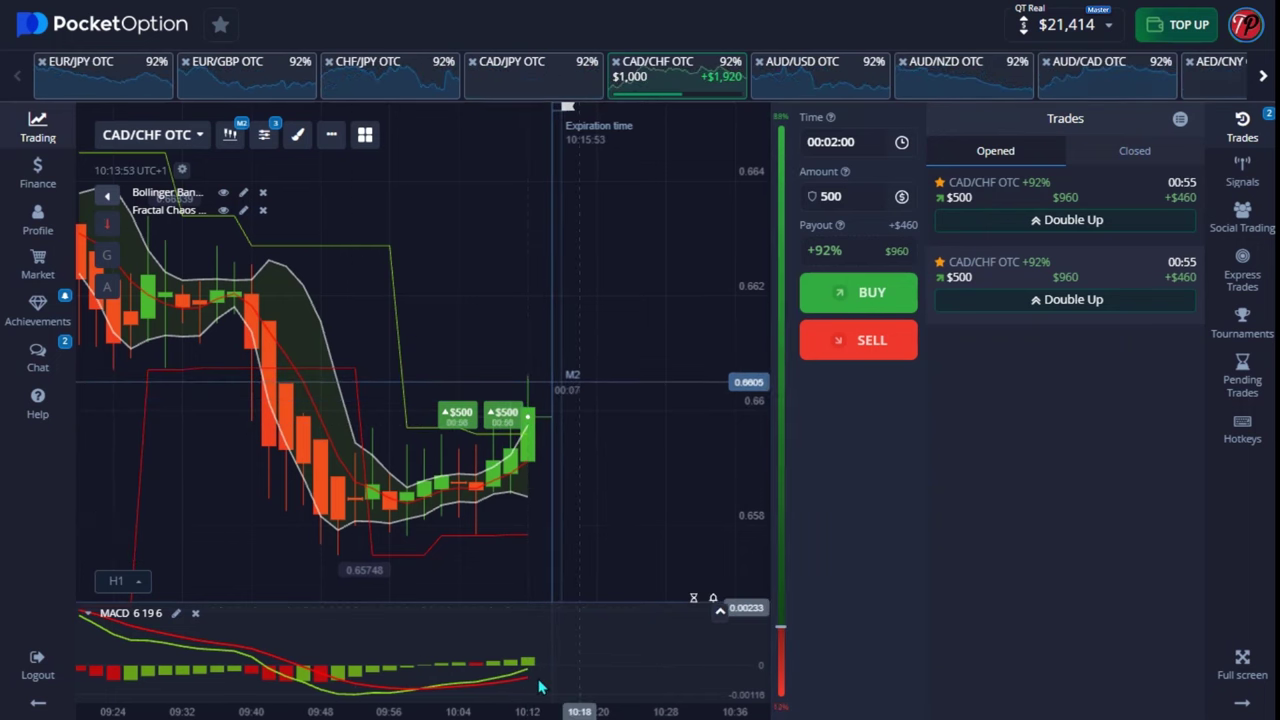
- Save Bollinger Bands at period 6, deviation 1.3, with white outer lines, red middle line and green fill
scroll(650, 633, "down", 2)
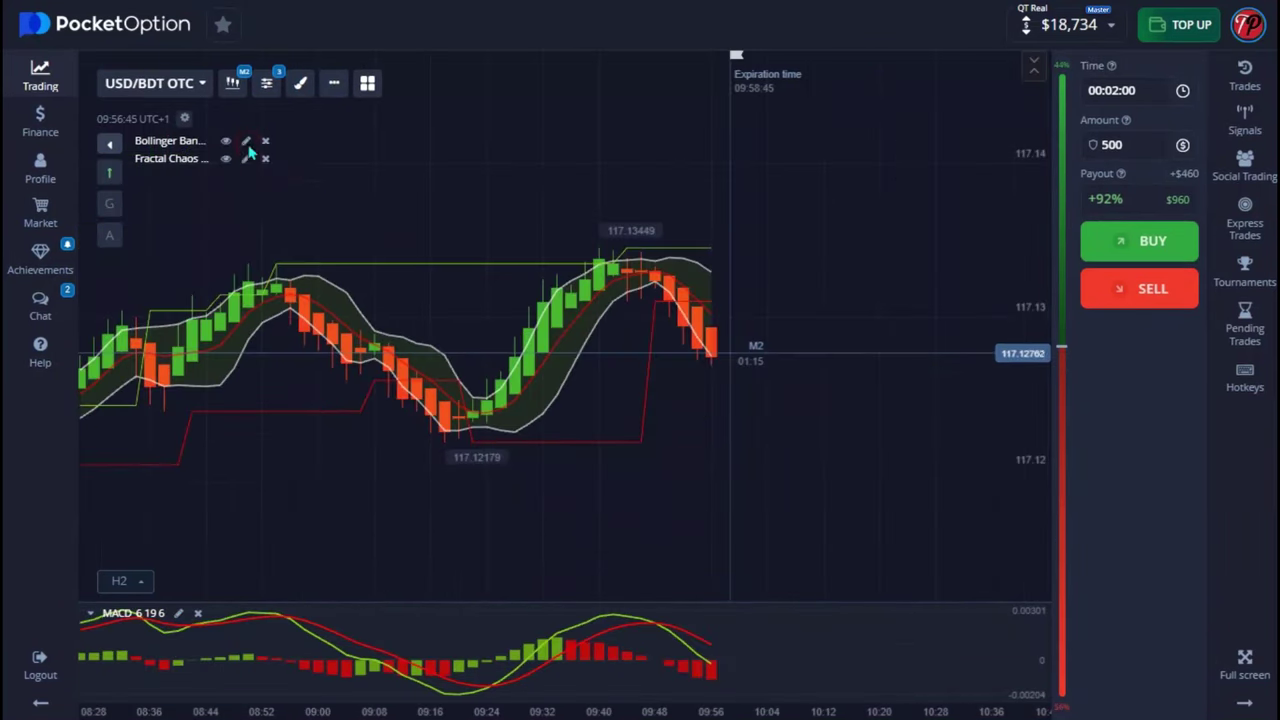
left_click(251, 137)
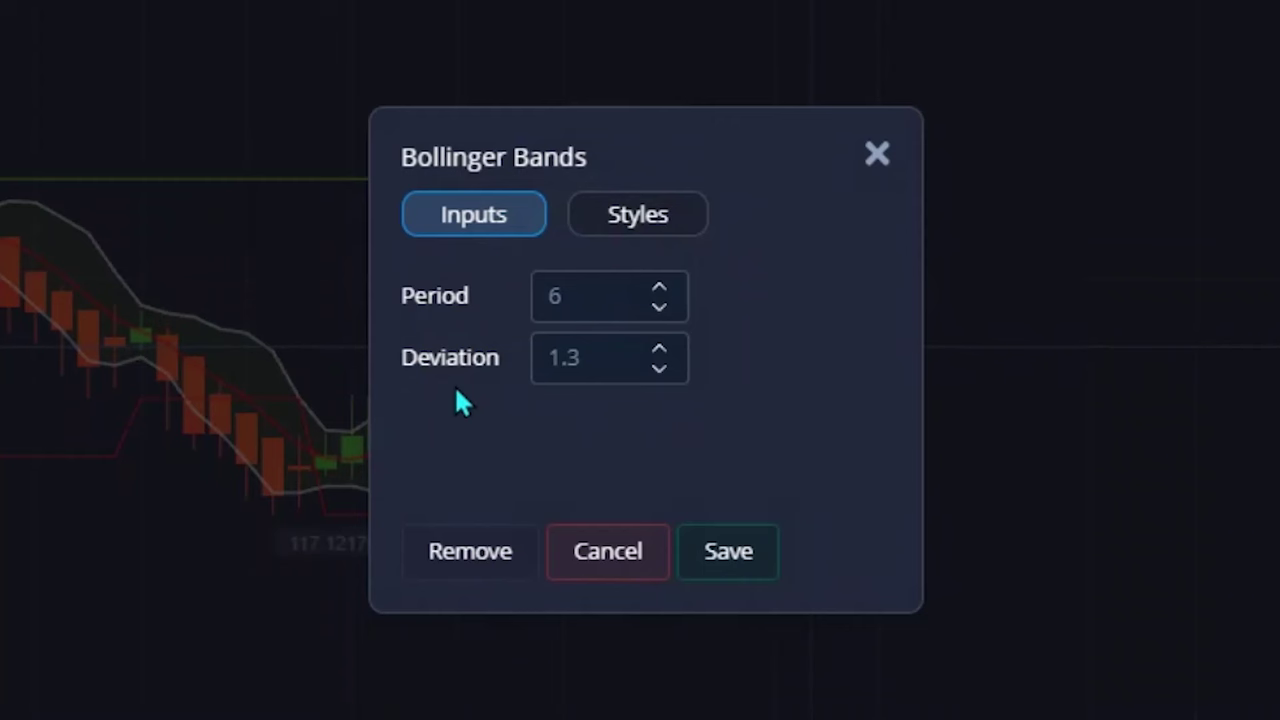
left_click(638, 222)
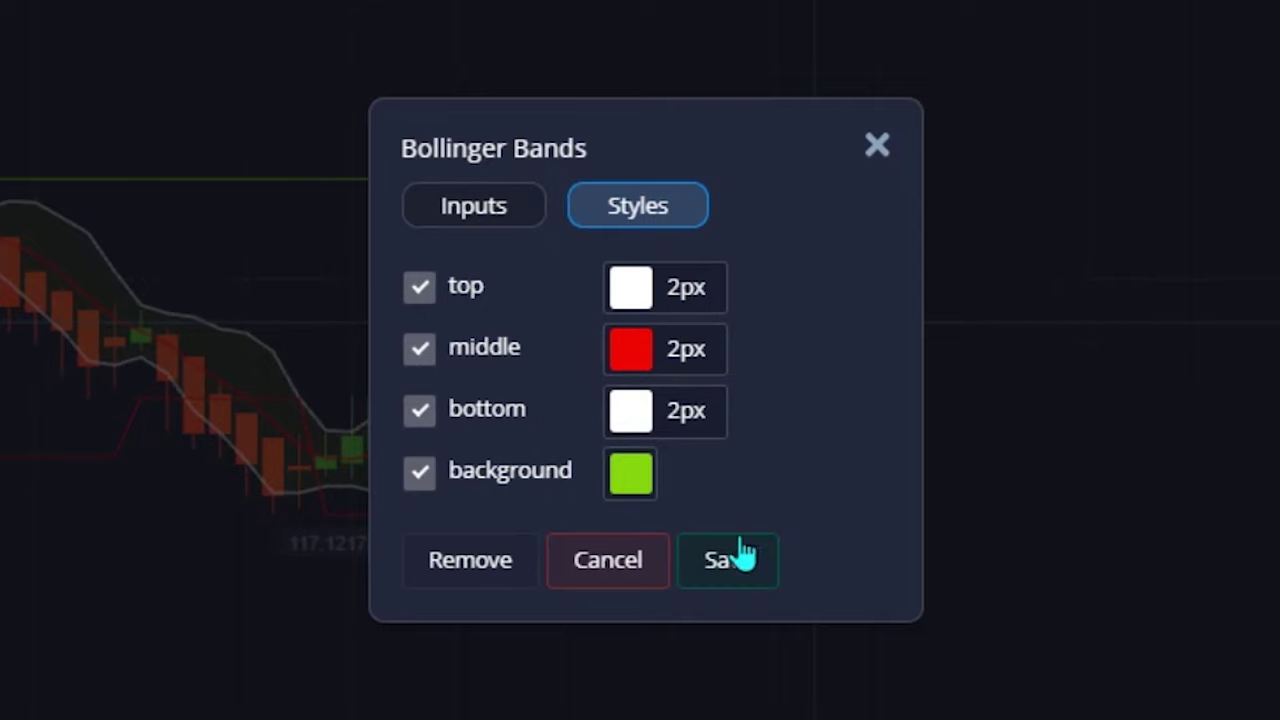
left_click(727, 578)
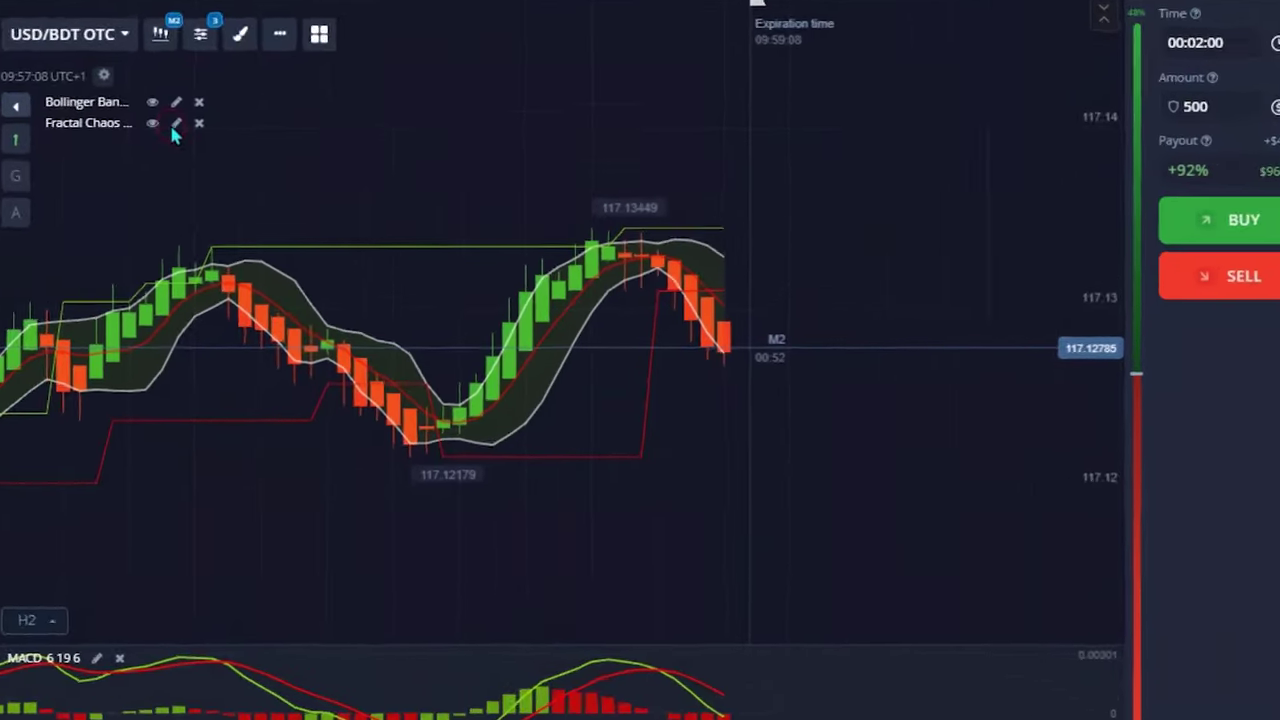
- Save Fractal Chaos Bands at period 2 with green up, red down lines and the background fill unchecked
left_click(245, 158)
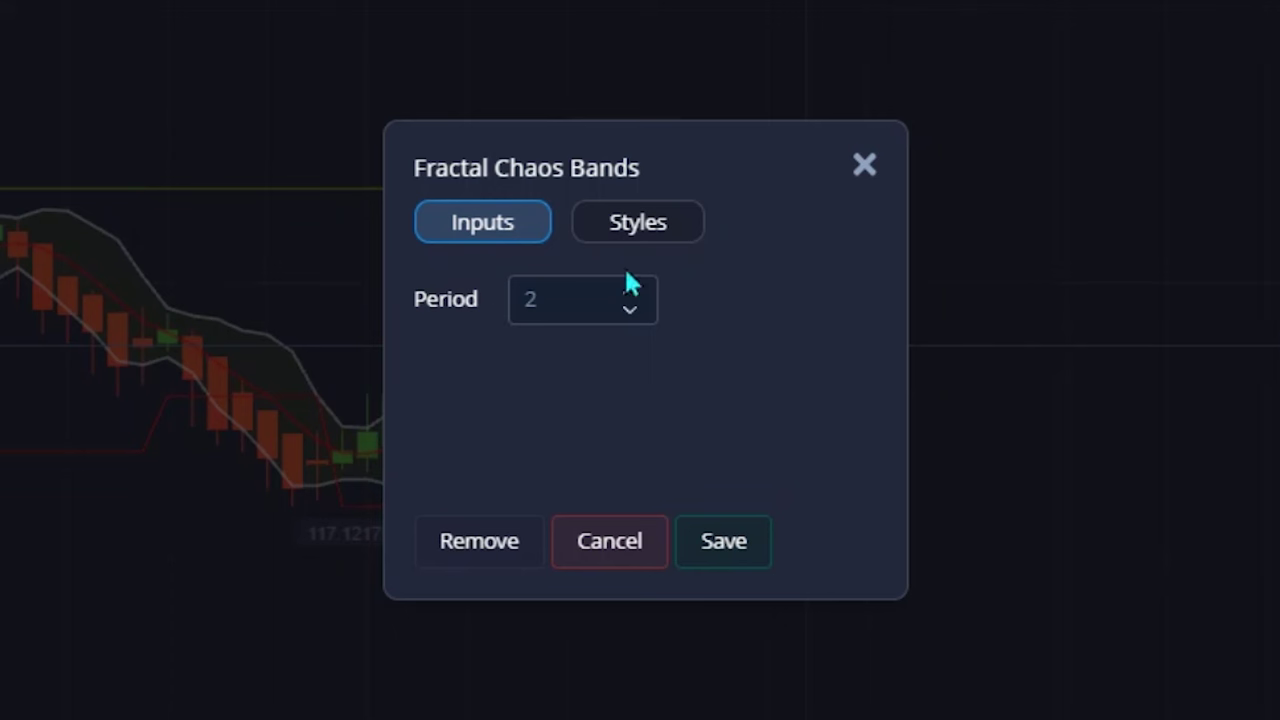
left_click(640, 226)
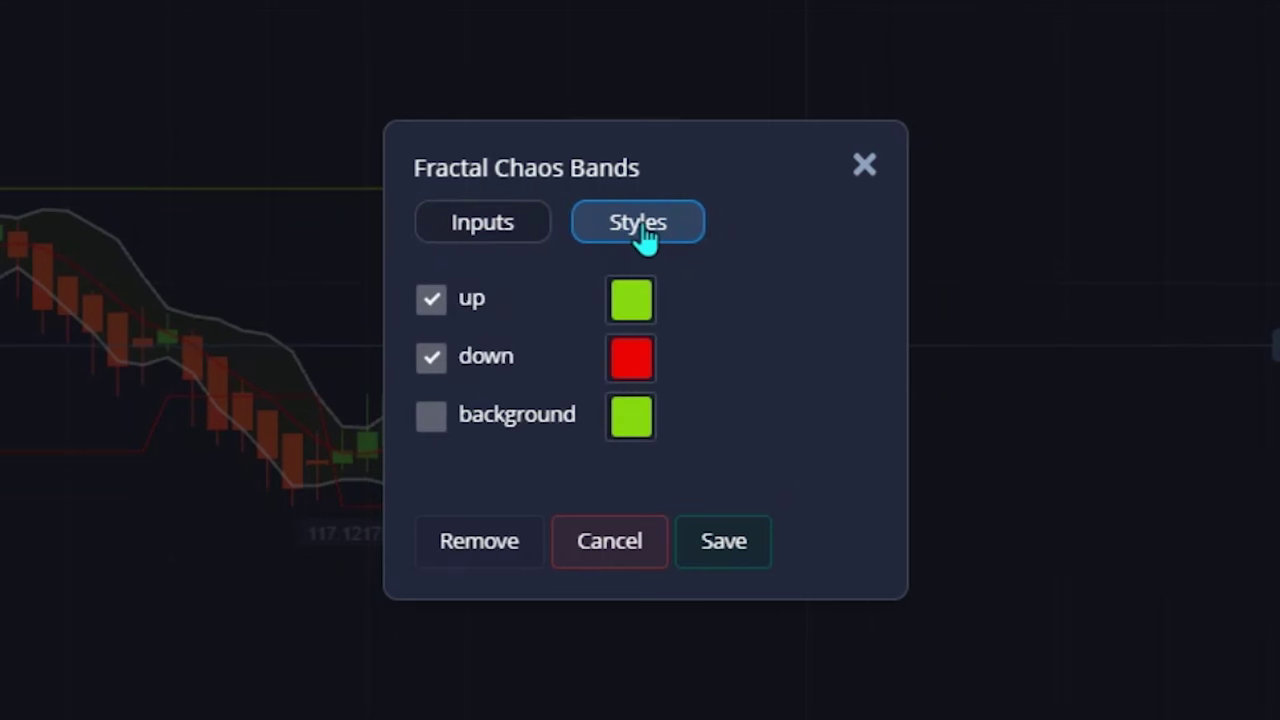
left_click(433, 422)
left_click(438, 428)
left_click(706, 508)
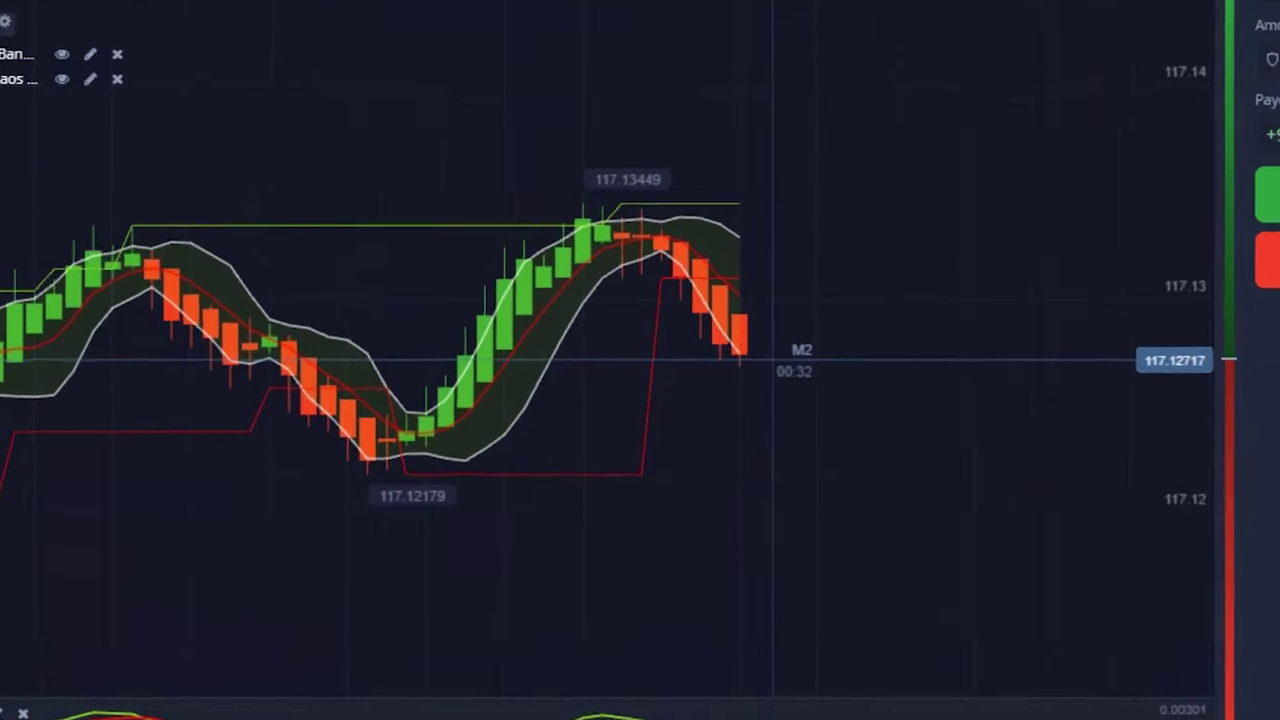
- Save MACD at 6, 19, 6 with a green/red histogram, green macd line and red signal line
left_click(178, 613)
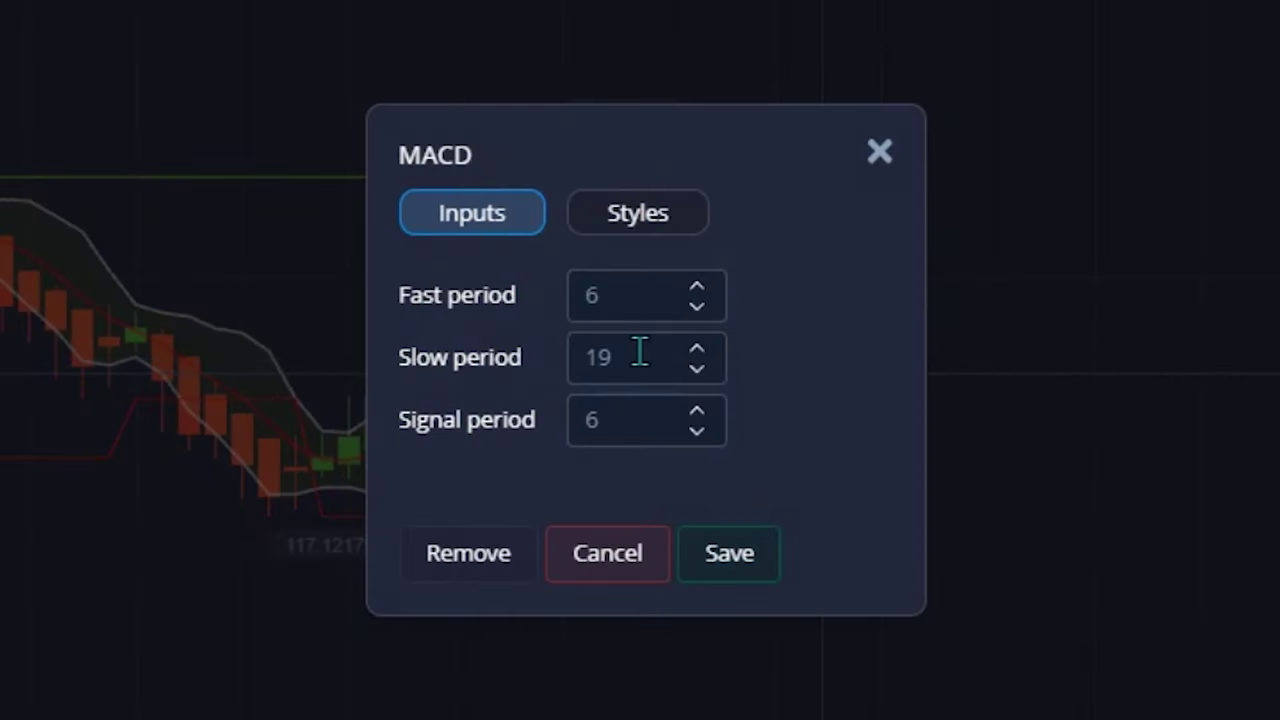
left_click(643, 222)
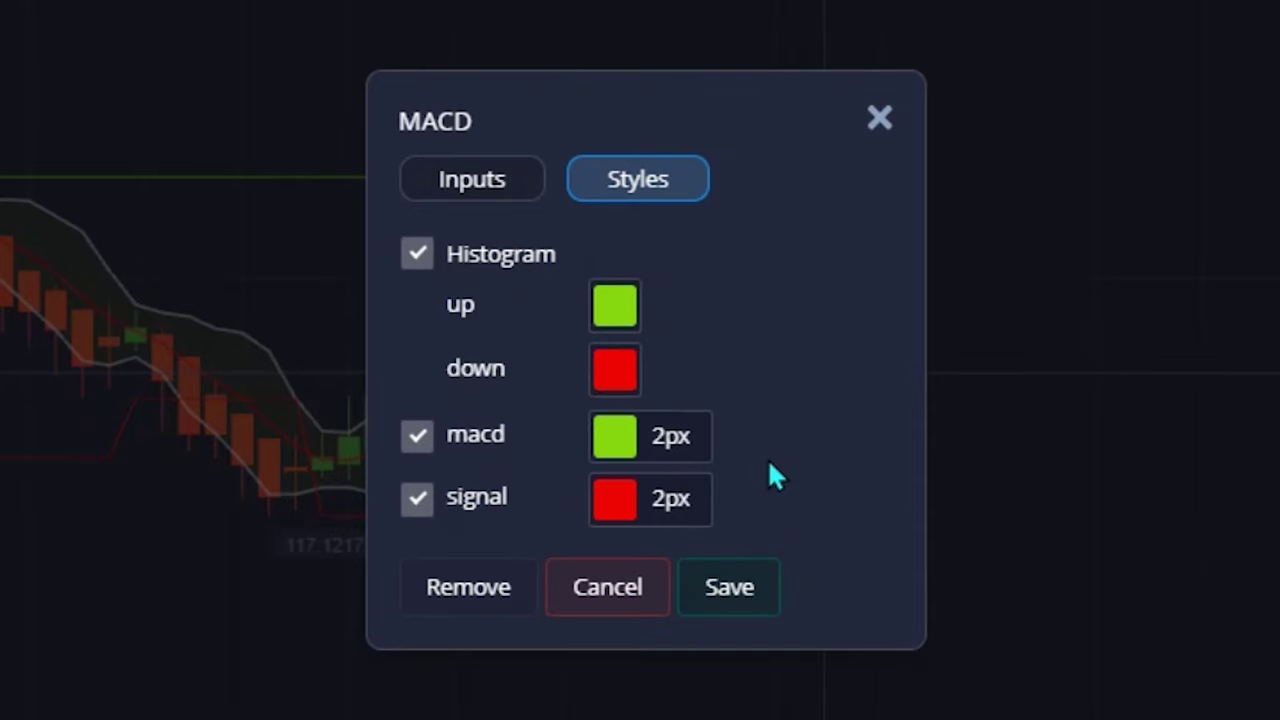
left_click(729, 592)
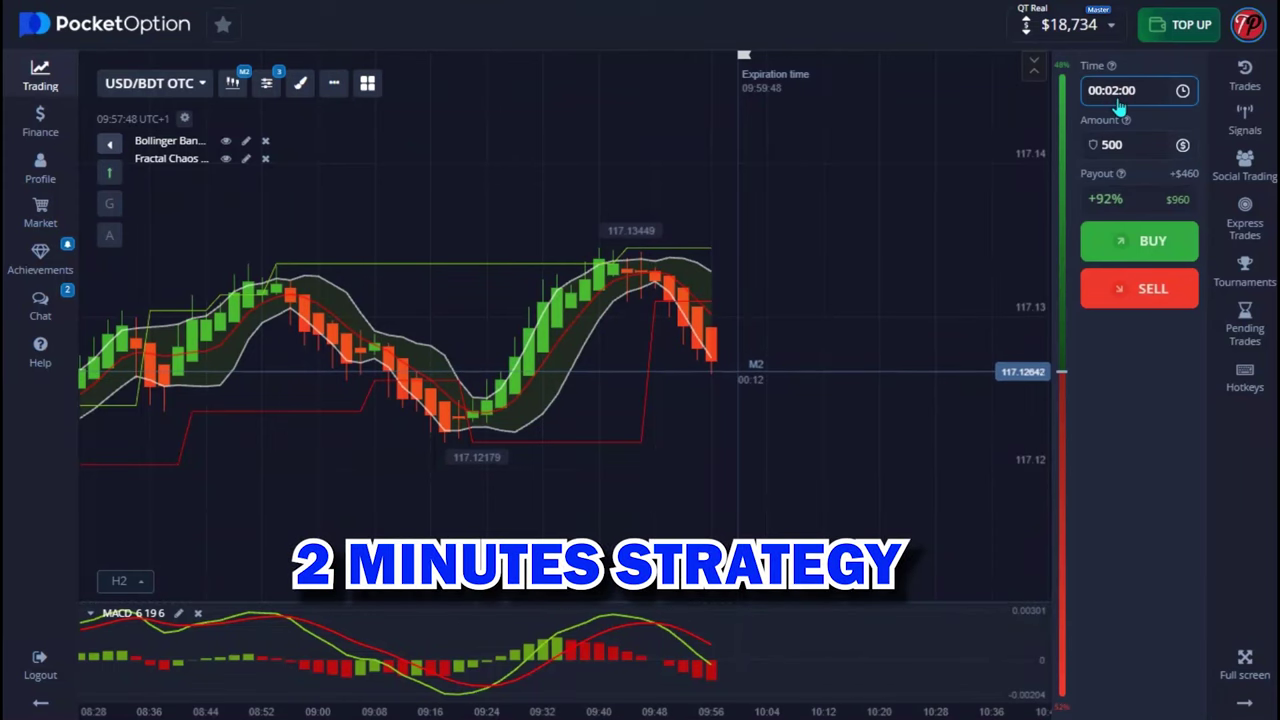
- Switch the USD/BDT OTC chart to Heiken Ashi candles on the M2 time frame
left_click(233, 85)
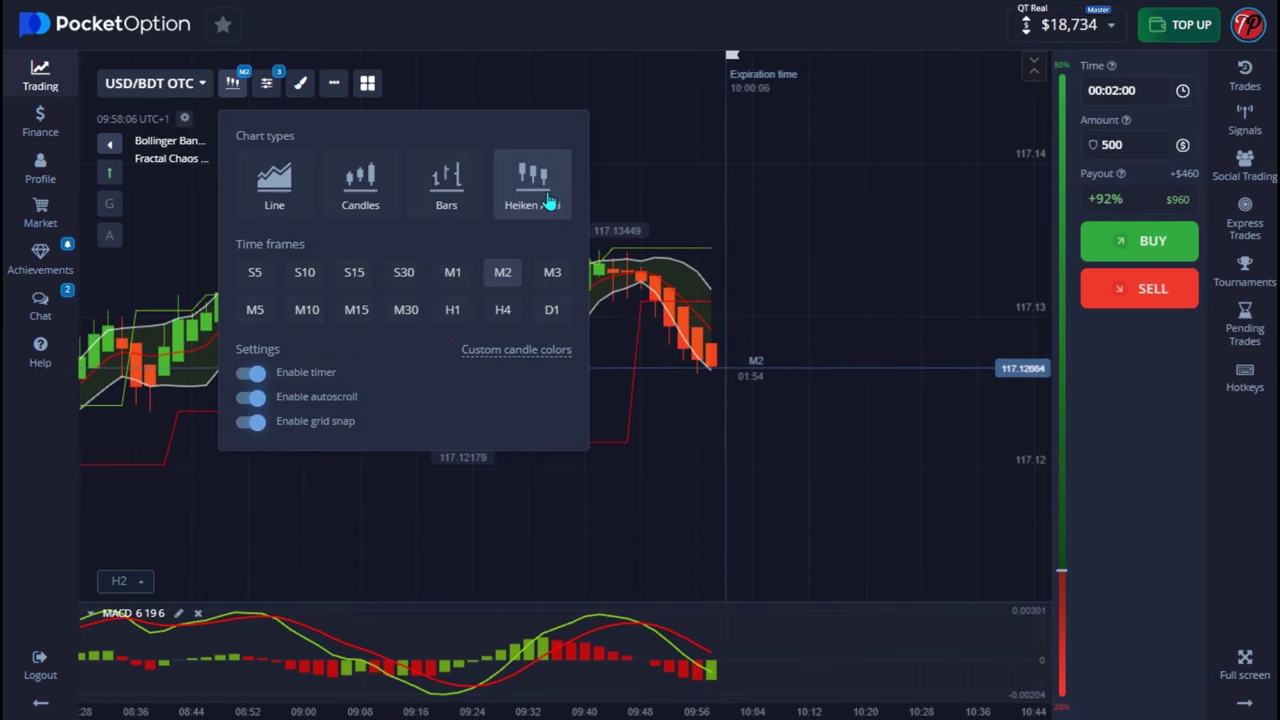
left_click(550, 228)
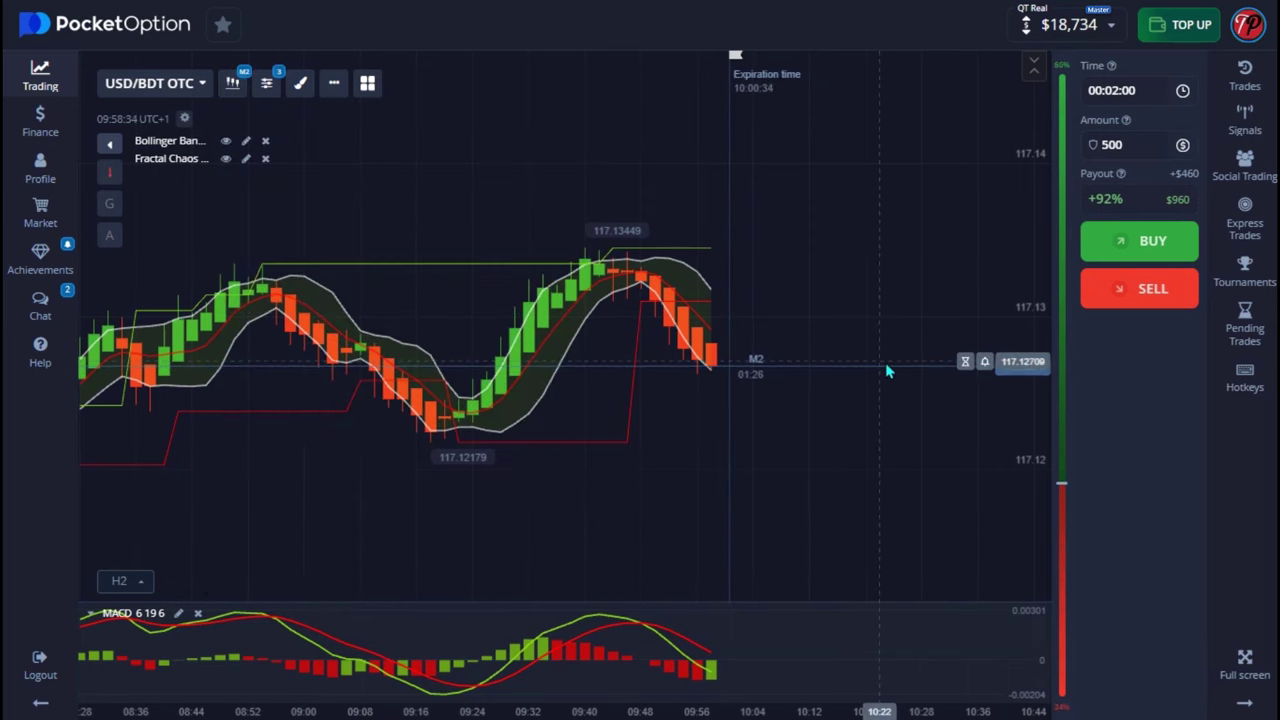
- Star AED/CNY, AUD/CAD, AUD/NZD and AUD/USD OTC as favourites in the asset list
left_click(137, 90)
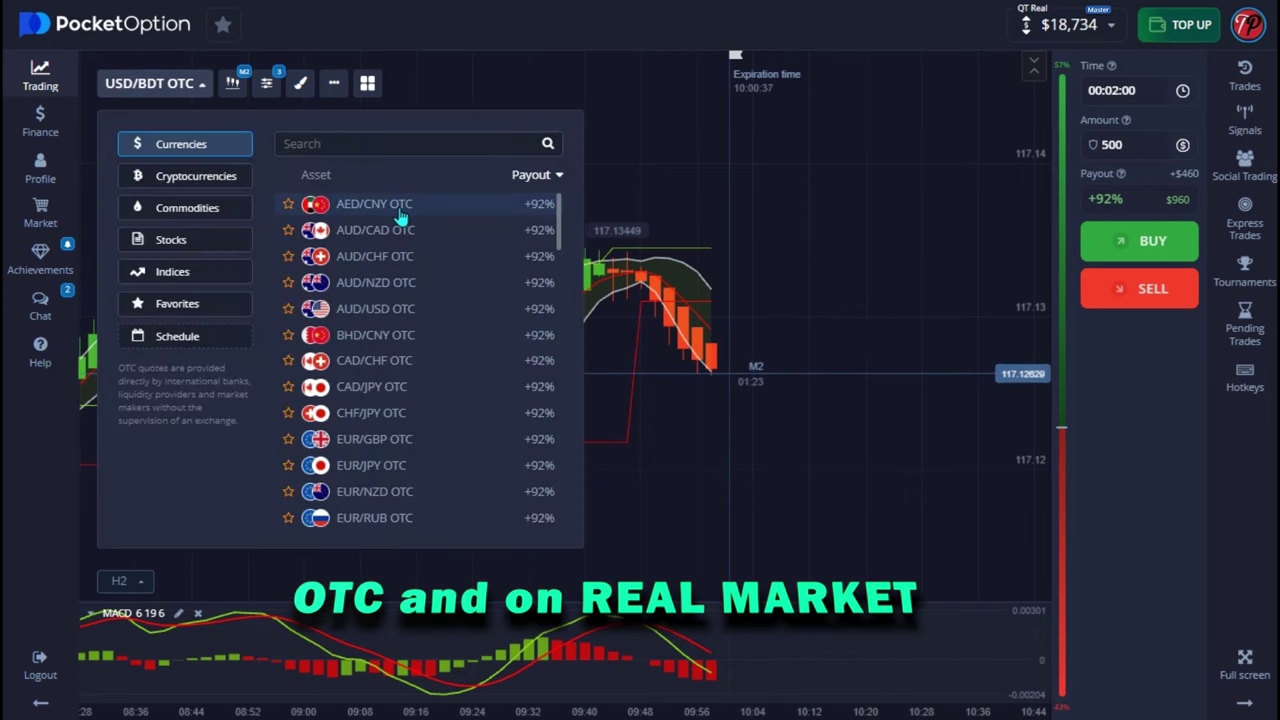
left_click(289, 205)
left_click(288, 230)
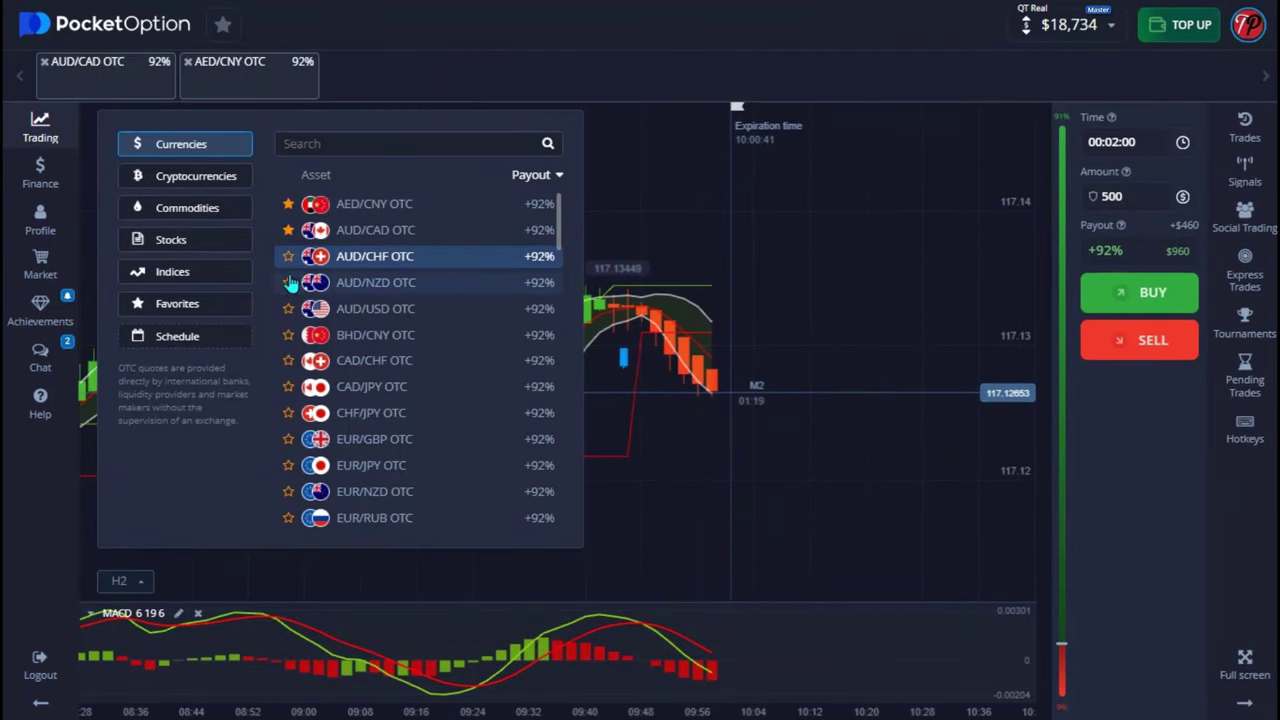
left_click(288, 334)
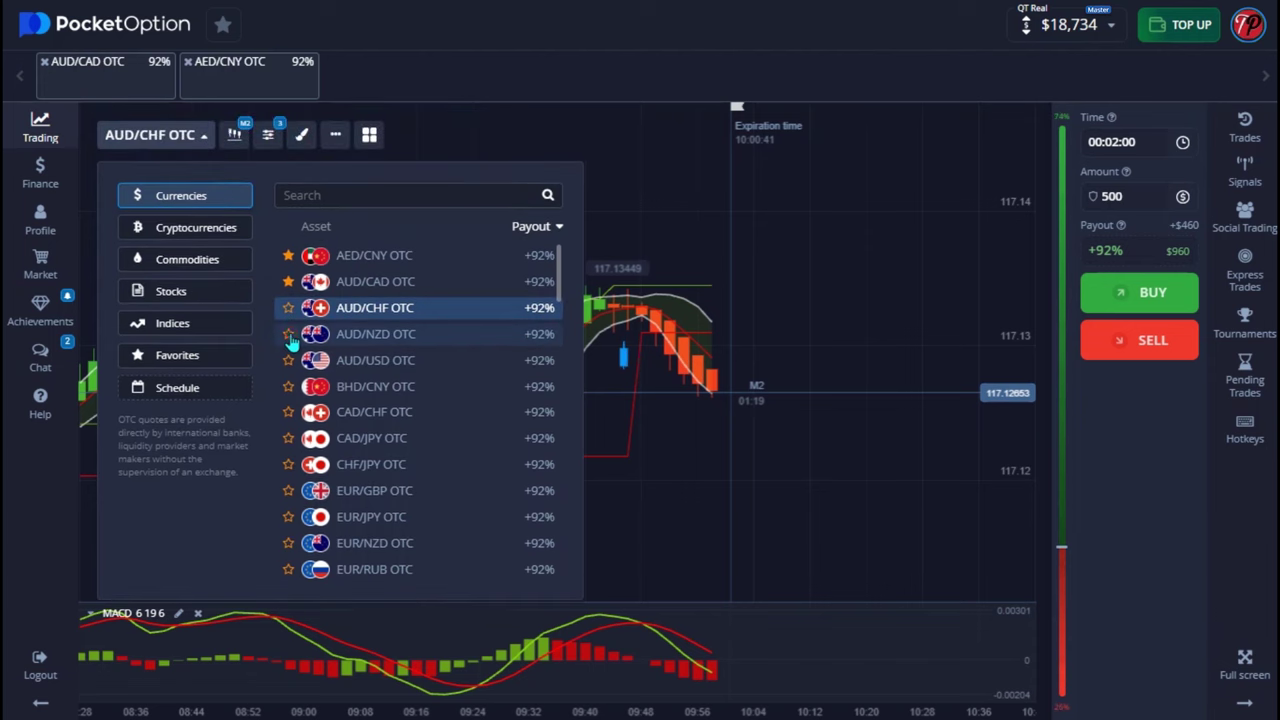
left_click(289, 360)
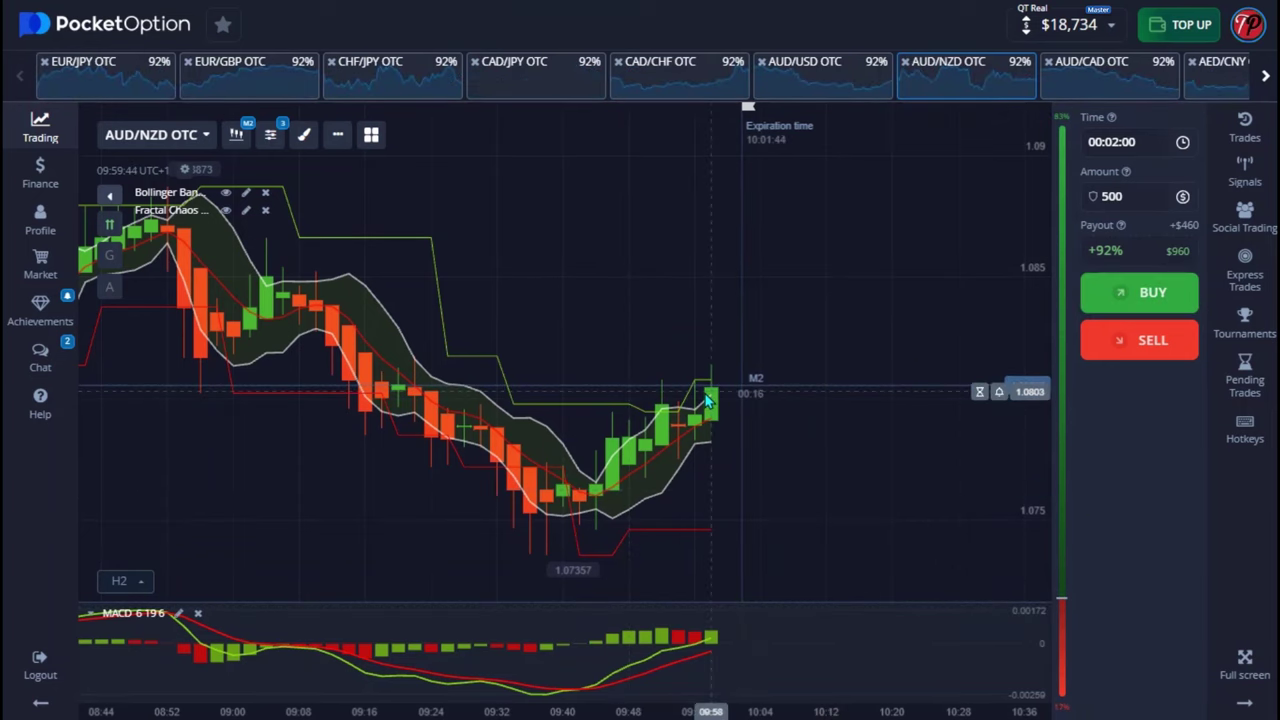
- Place a $500 two-minute buy trade on AUD/NZD OTC
left_click(1119, 300)
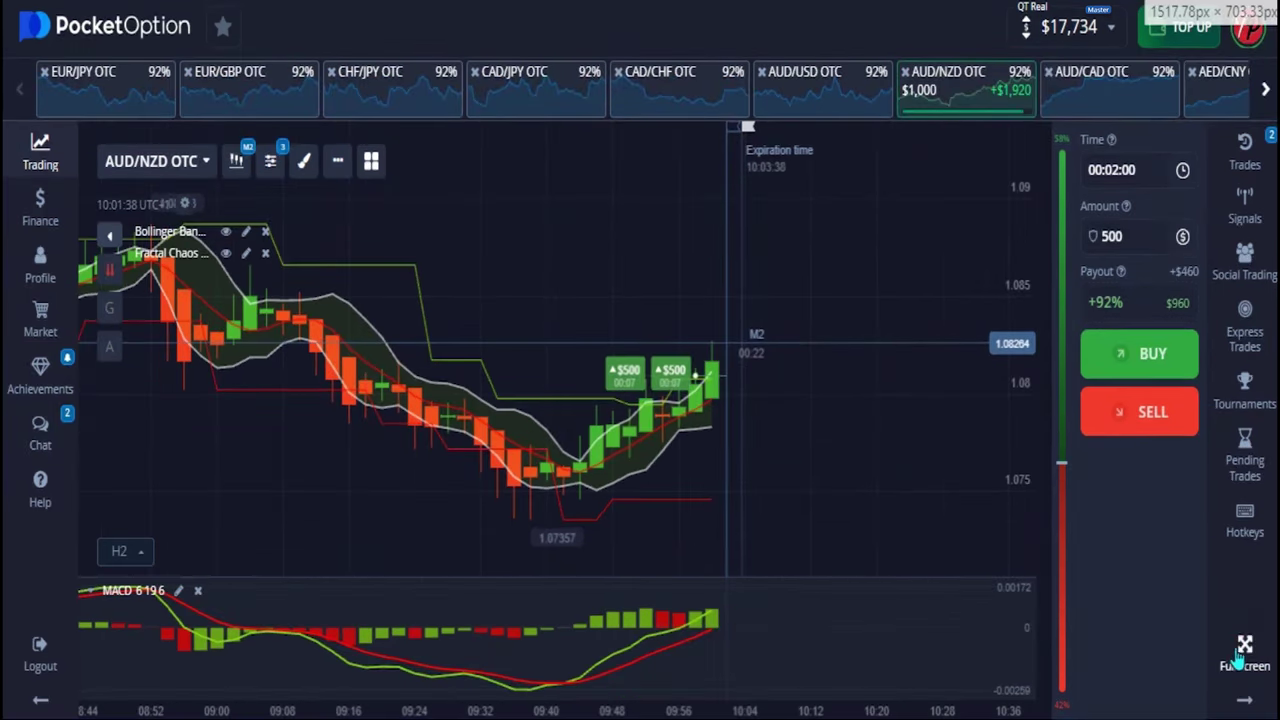
- Put the trading page in full screen and follow the AUD/NZD trades to their $920 profit
left_click(1242, 648)
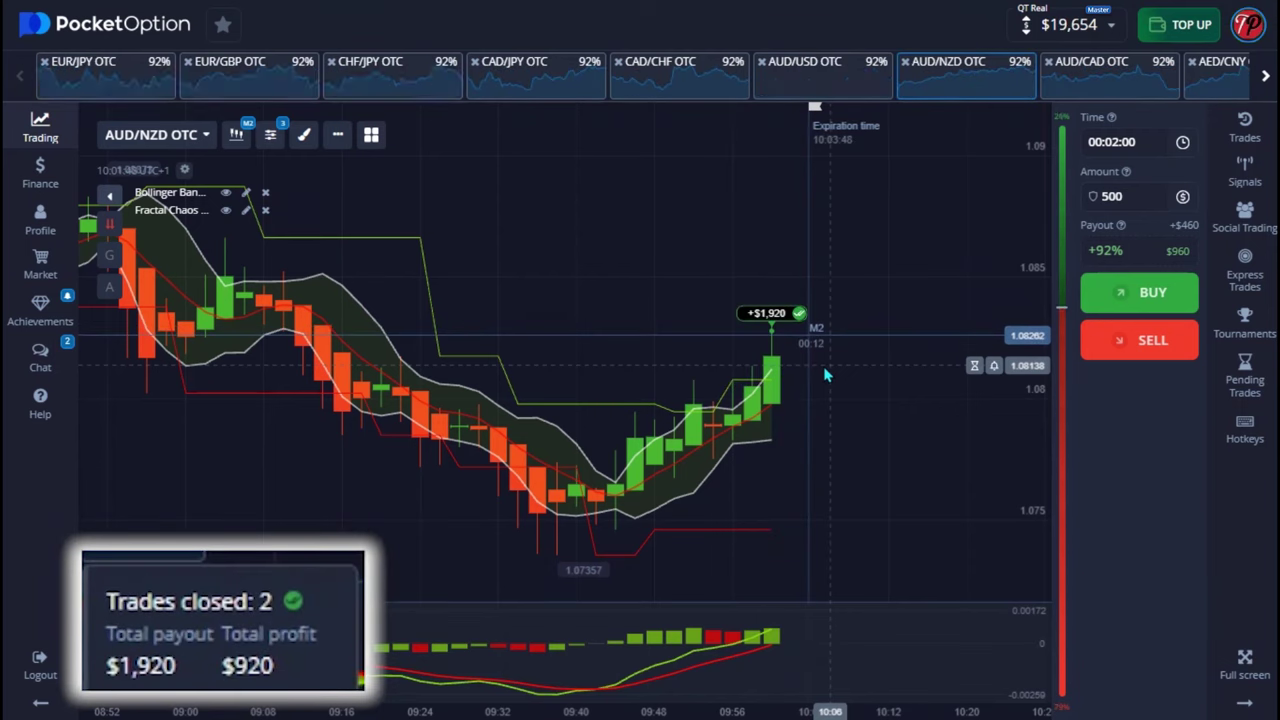
scroll(851, 340, "down", 2)
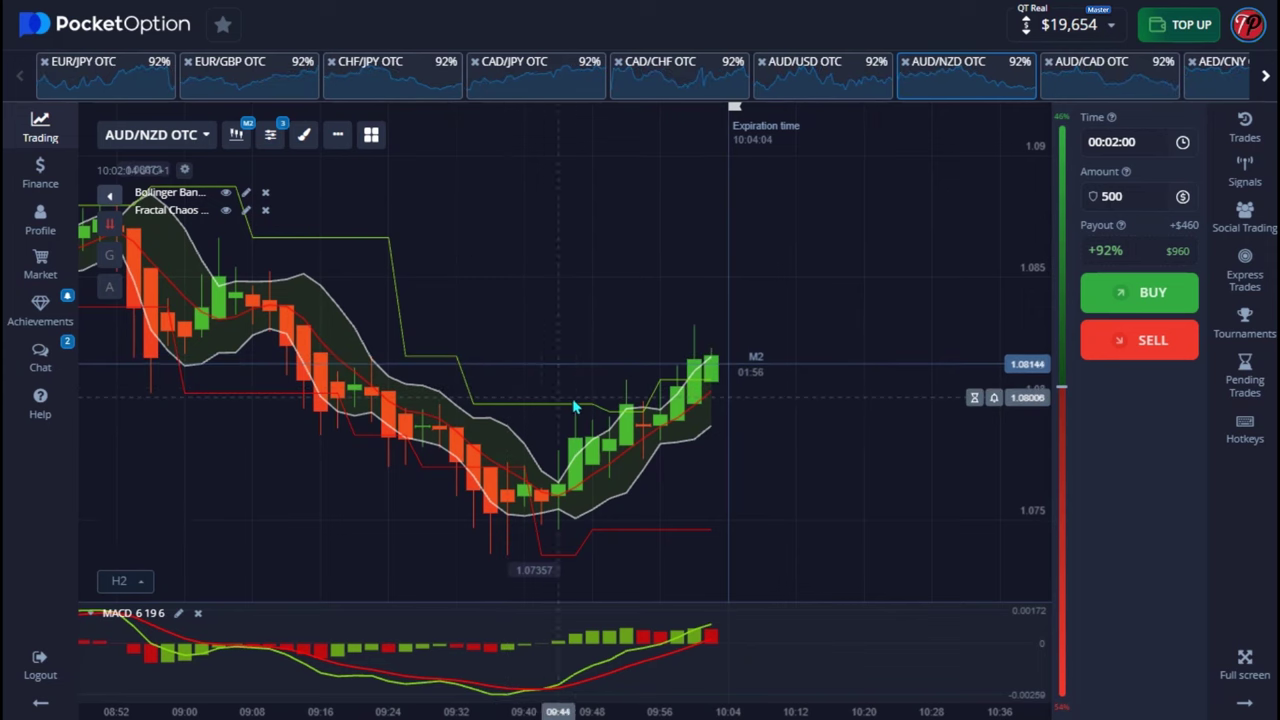
scroll(572, 398, "down", 2)
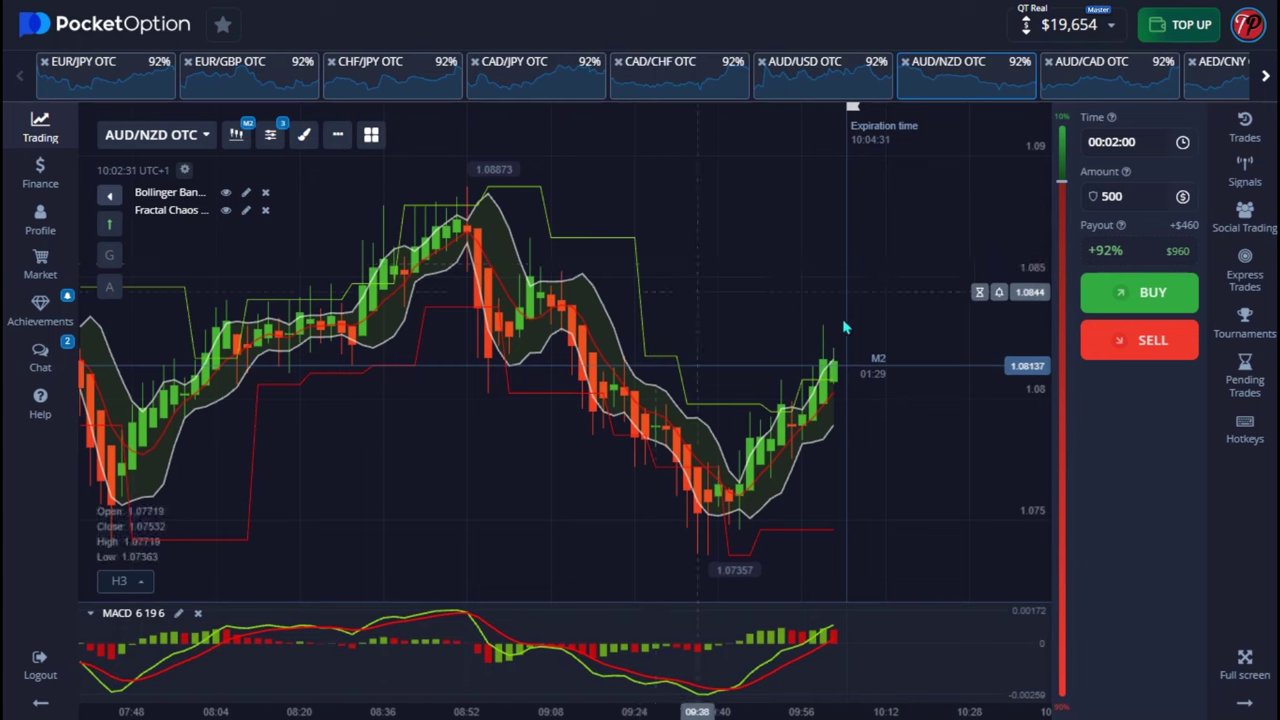
scroll(816, 428, "up", 2)
scroll(816, 428, "down", 2)
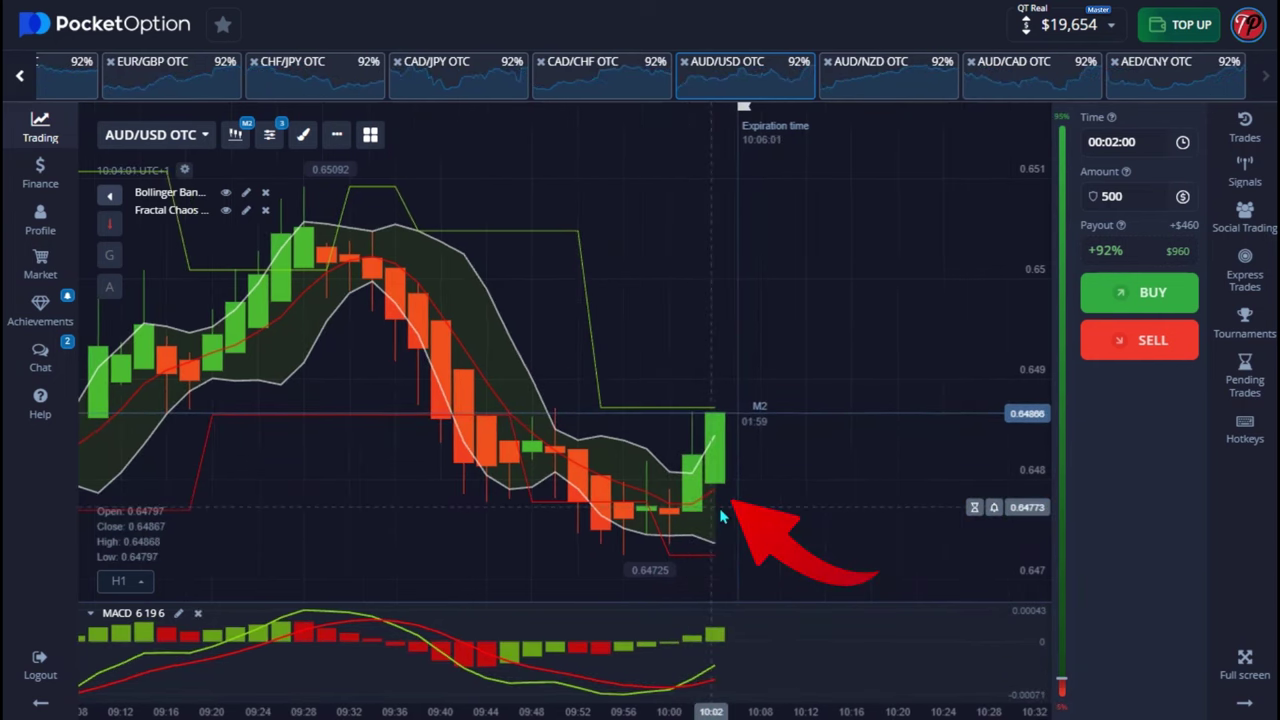
- Zoom in and out on the AUD/USD OTC chart to inspect the latest candle
scroll(750, 428, "up", 3)
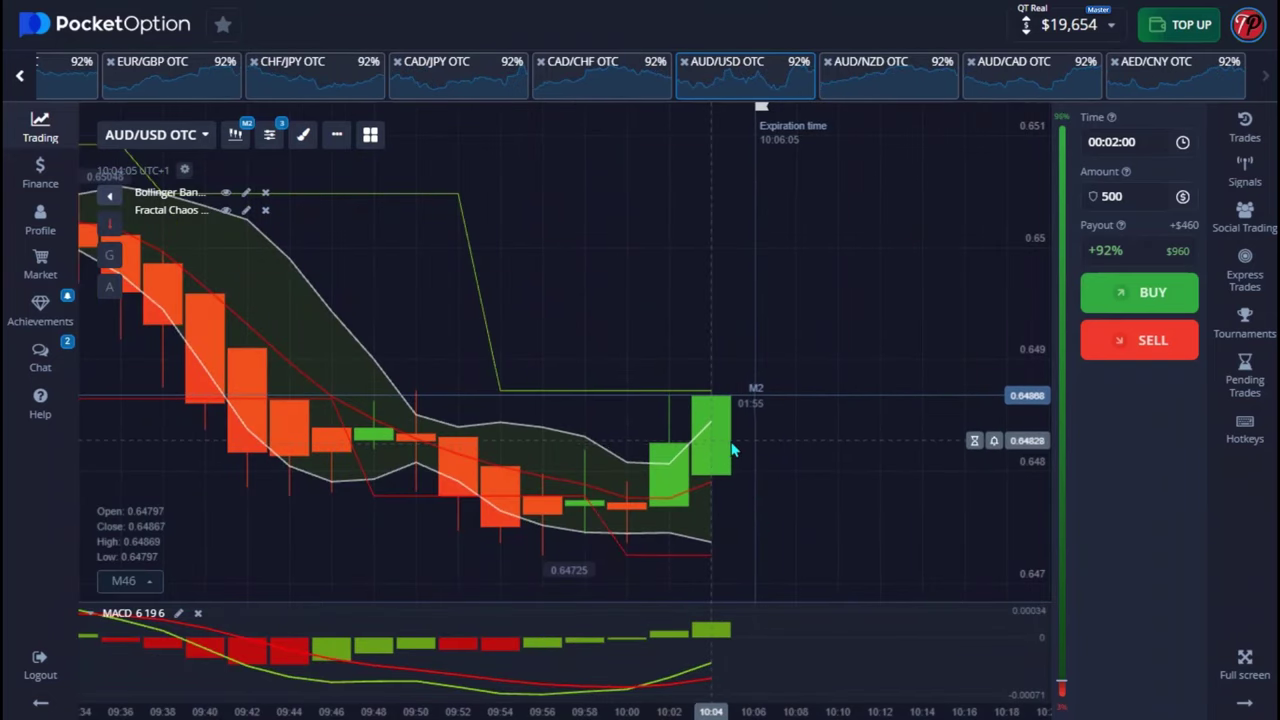
scroll(740, 455, "down", 3)
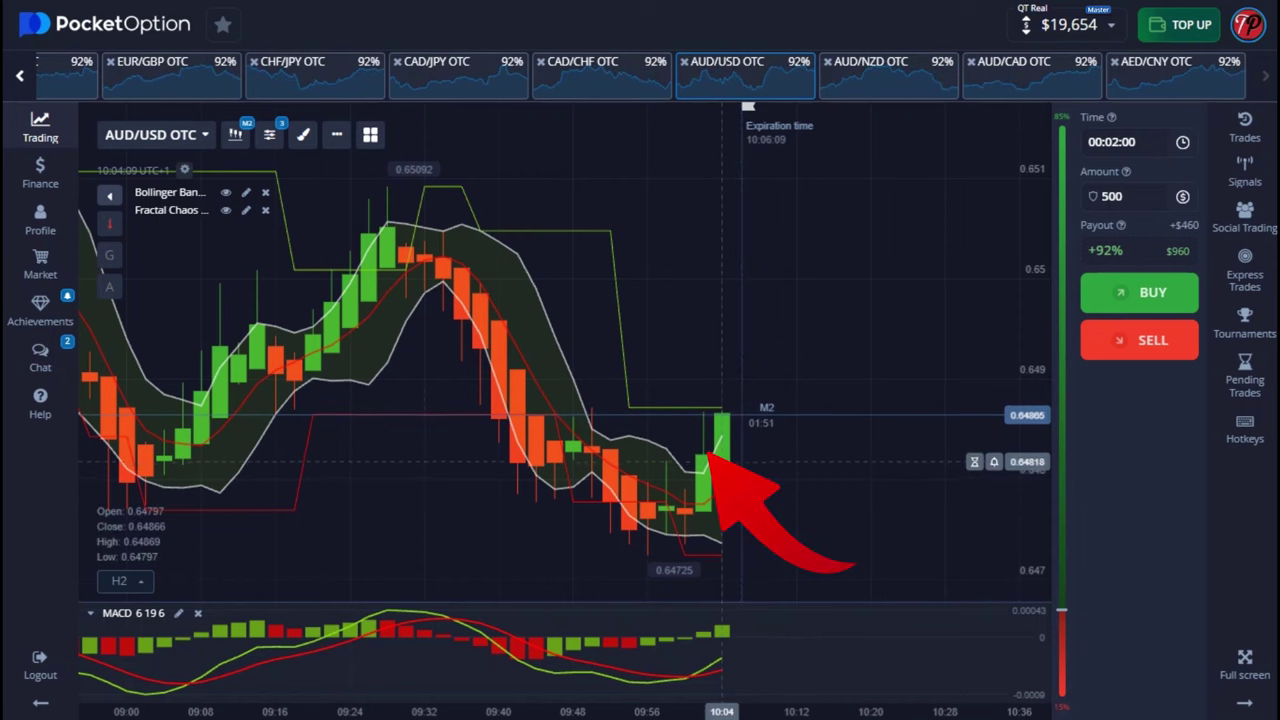
scroll(825, 396, "up", 3)
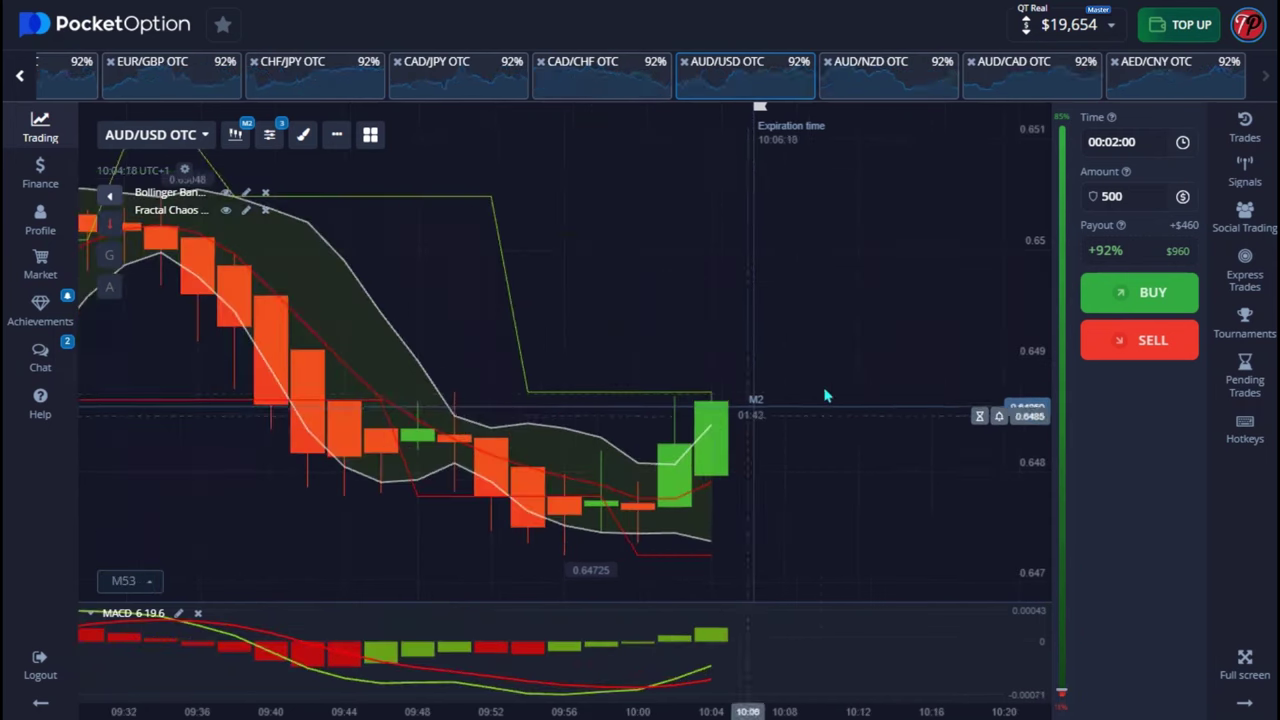
scroll(724, 432, "down", 2)
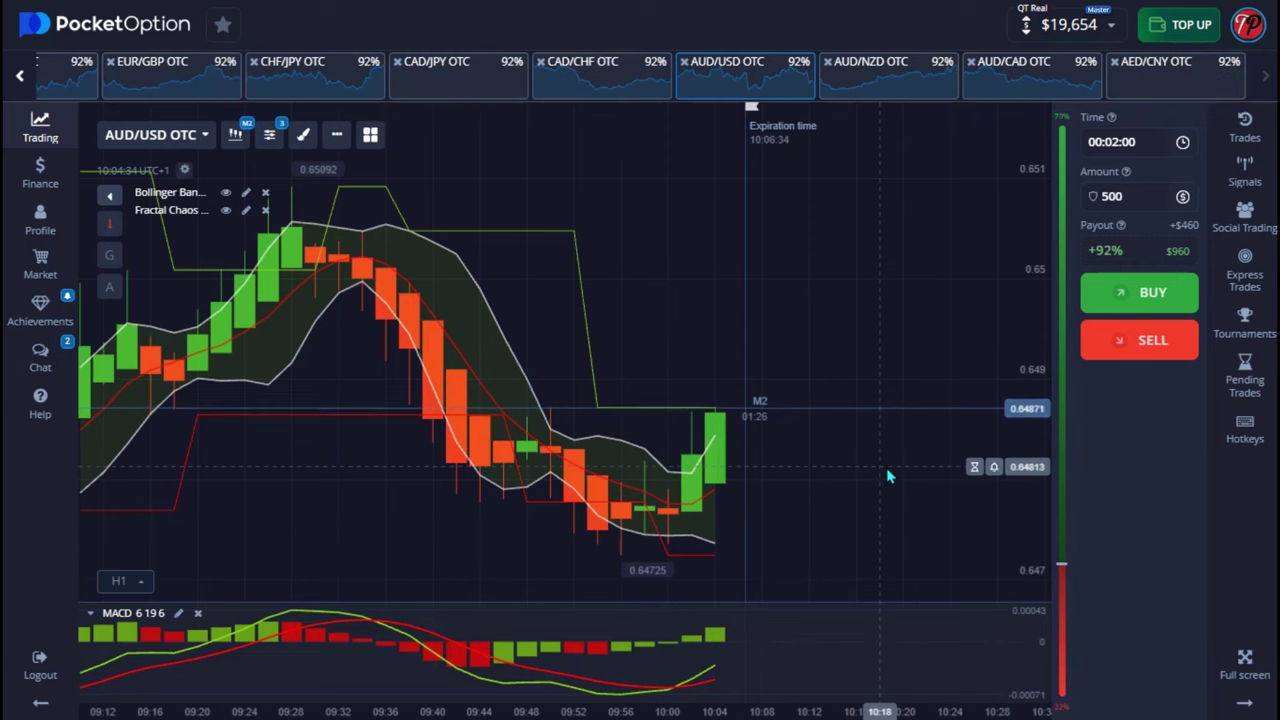
scroll(505, 510, "down", 2)
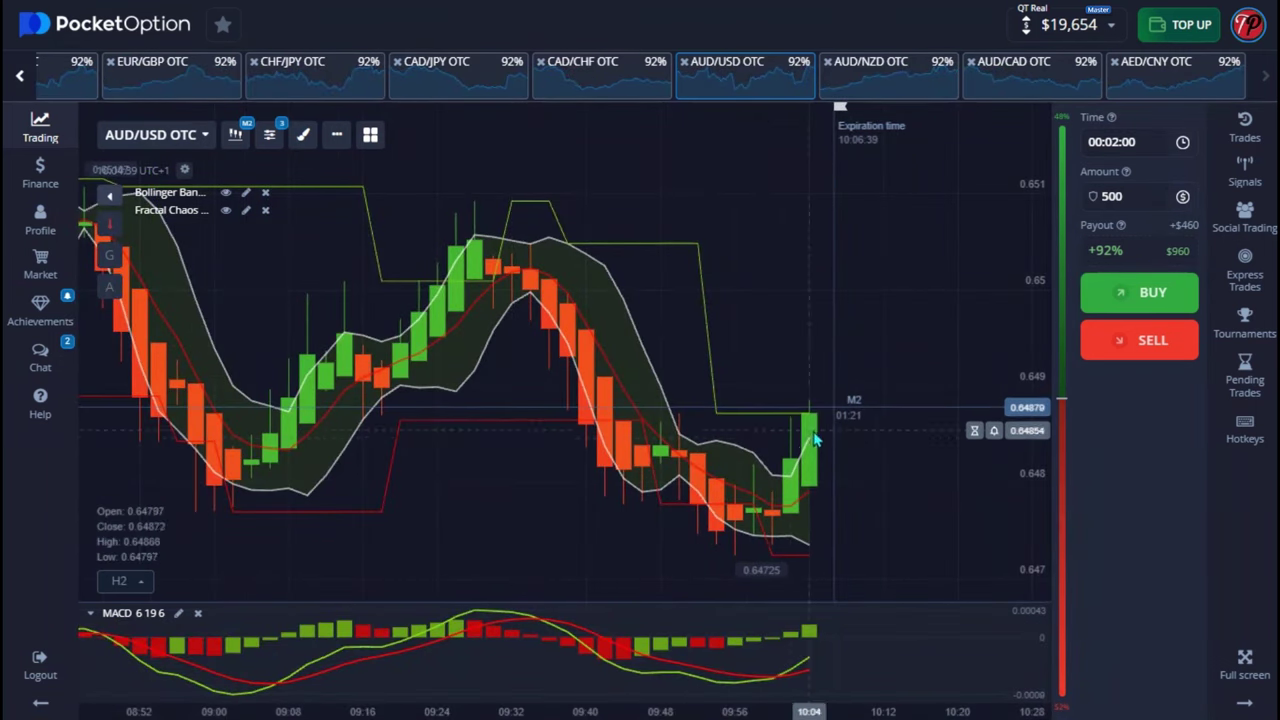
scroll(840, 440, "up", 2)
scroll(806, 517, "down", 2)
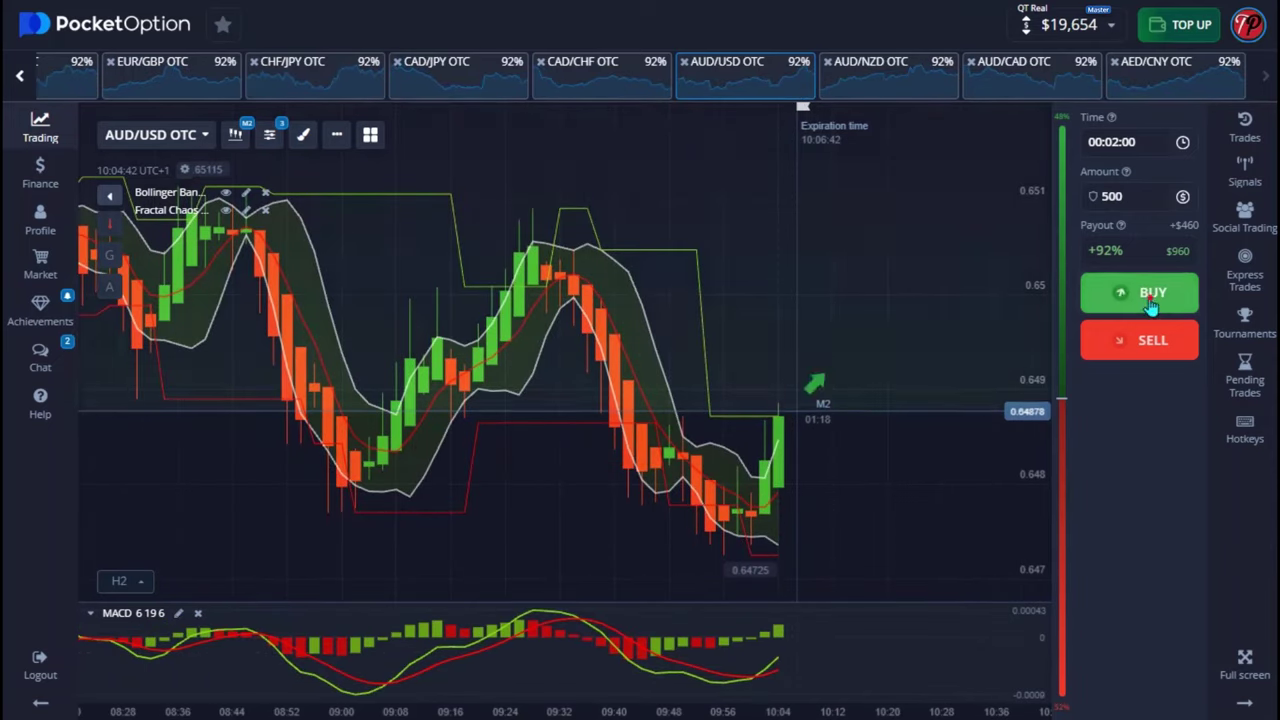
scroll(847, 337, "up", 1)
- Place $500 two-minute buy trades on AUD/USD OTC with the Shift+W hotkey
scroll(847, 337, "up", 2)
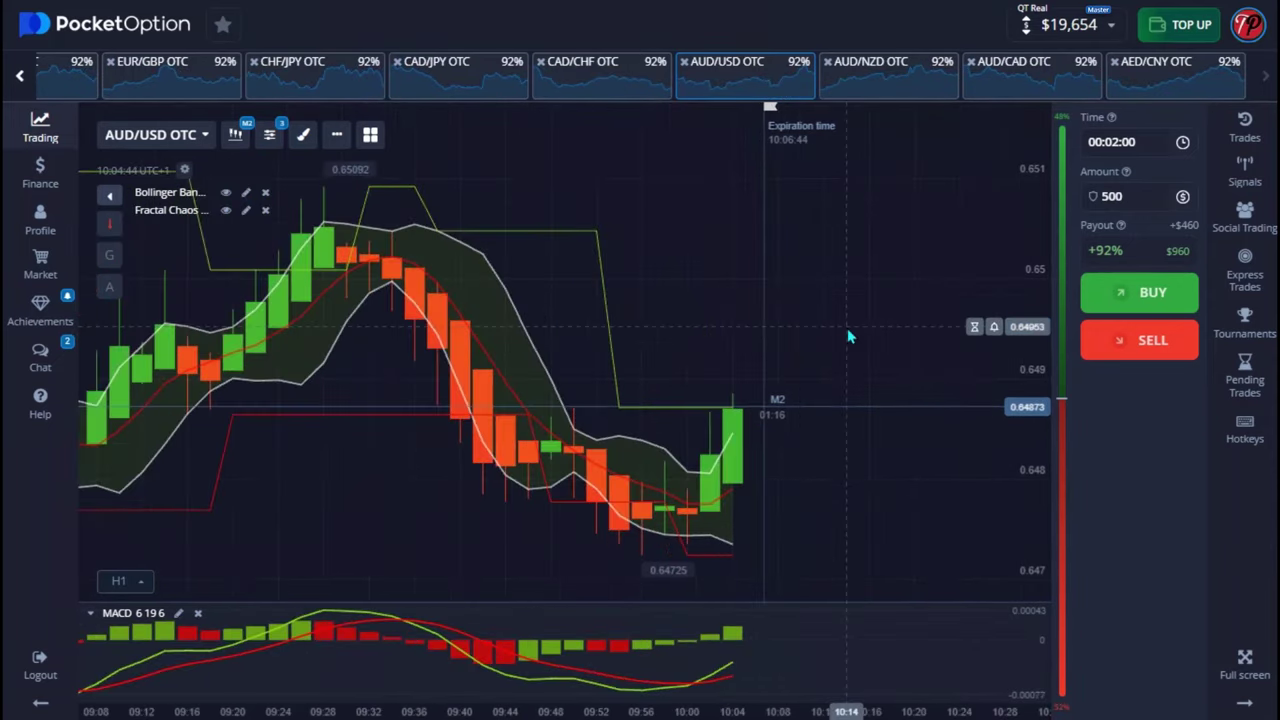
key("shift+w")
key("shift+w")
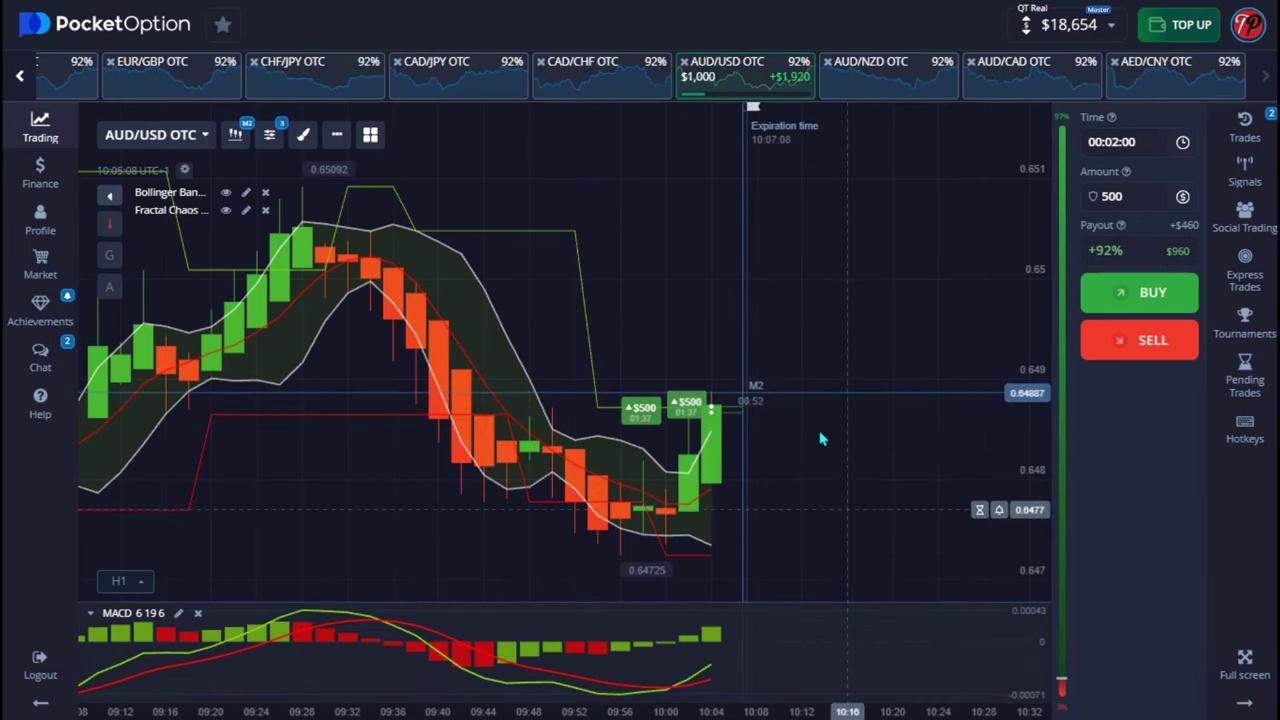
scroll(838, 408, "up", 2)
scroll(840, 408, "up", 2)
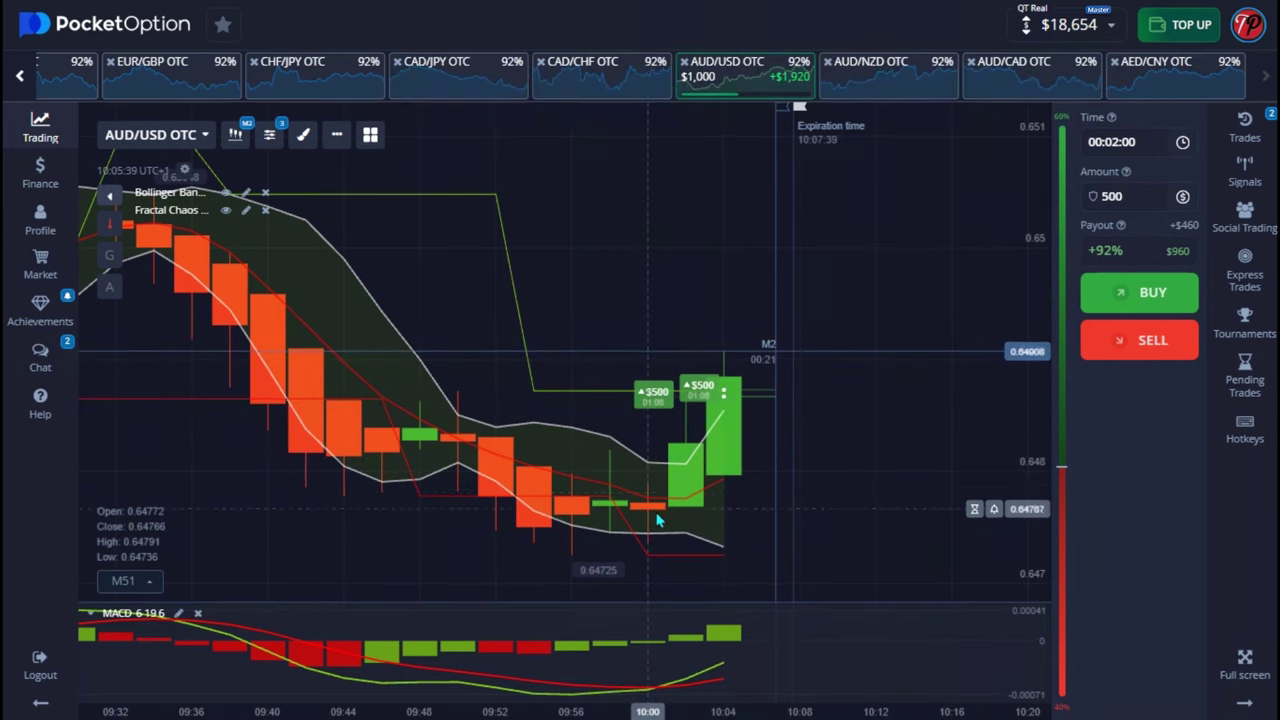
- Show the Trades list to follow both AUD/USD trades closing for $920 profit
scroll(805, 440, "up", 1)
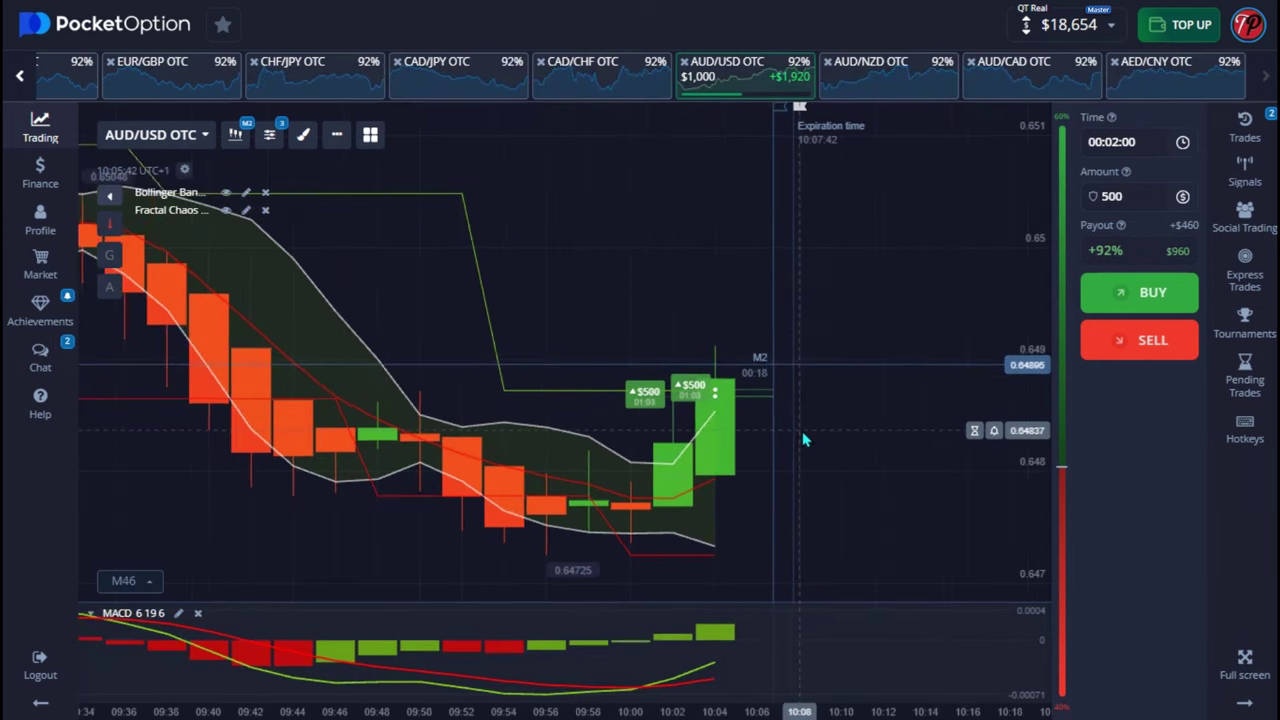
scroll(802, 431, "down", 2)
scroll(415, 532, "down", 1)
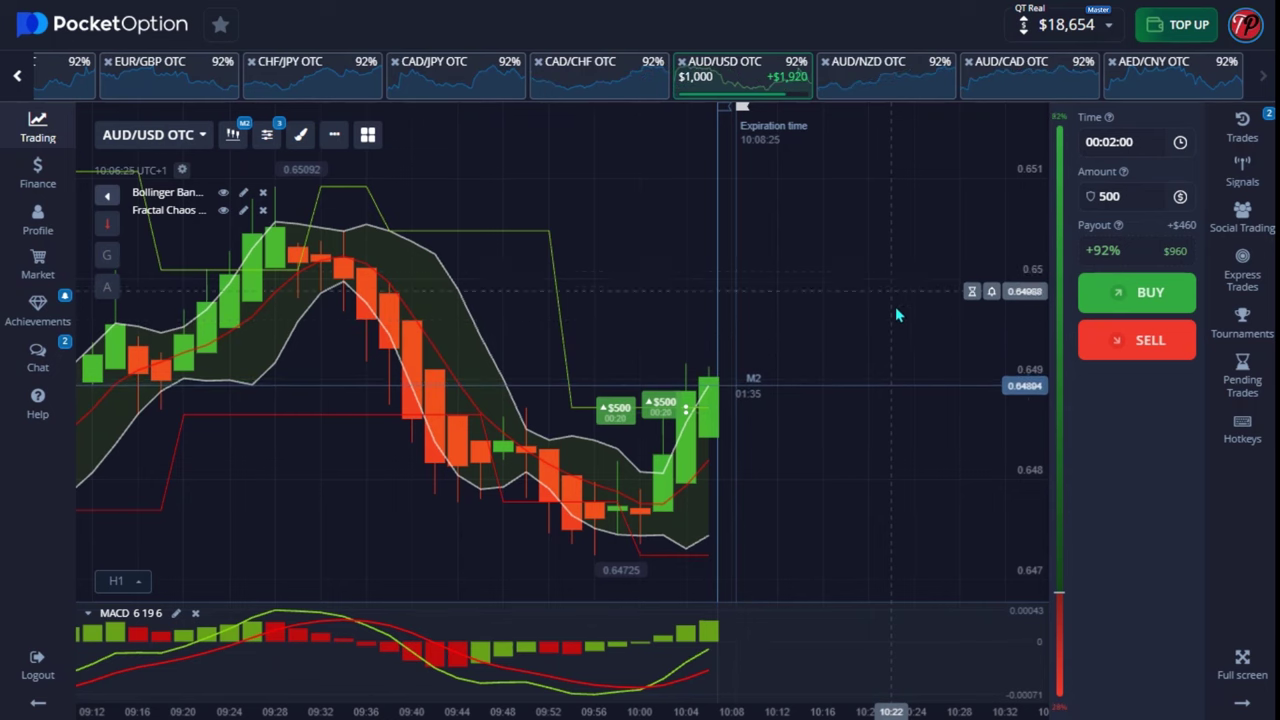
left_click(1250, 140)
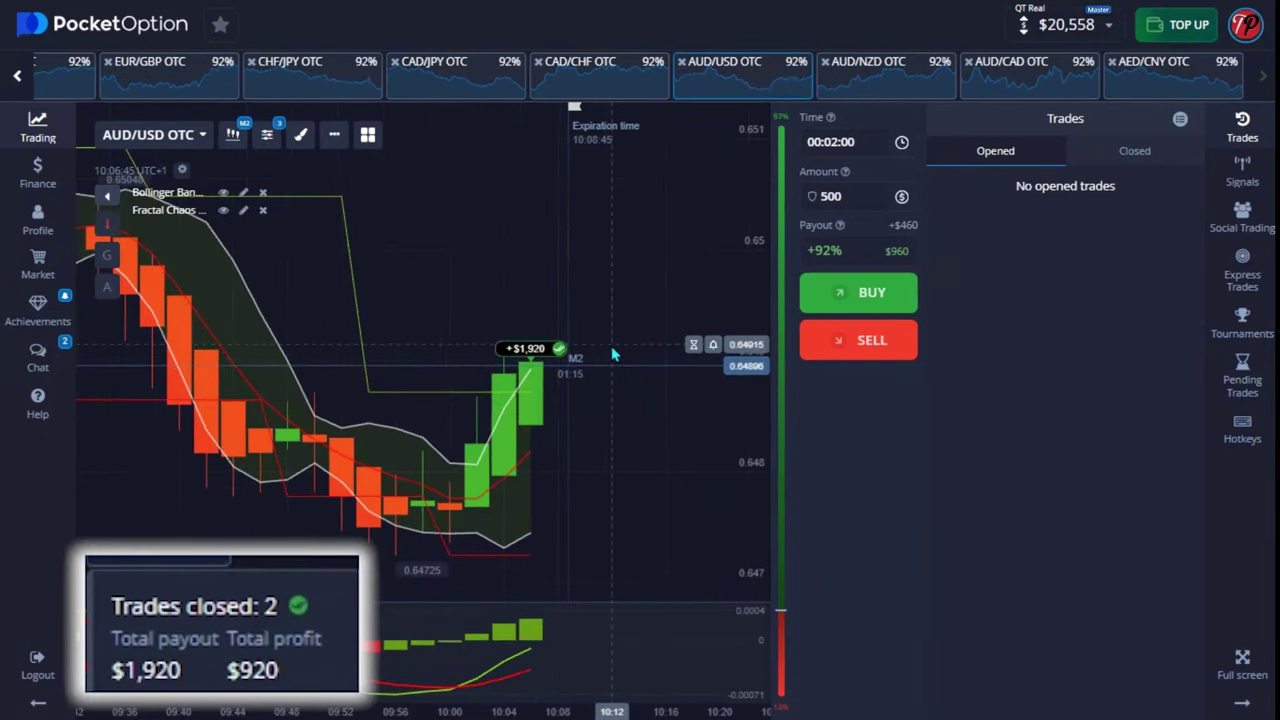
- Zoom out on the chart now that no trades remain open and the balance is $20,558
scroll(613, 353, "down", 3)
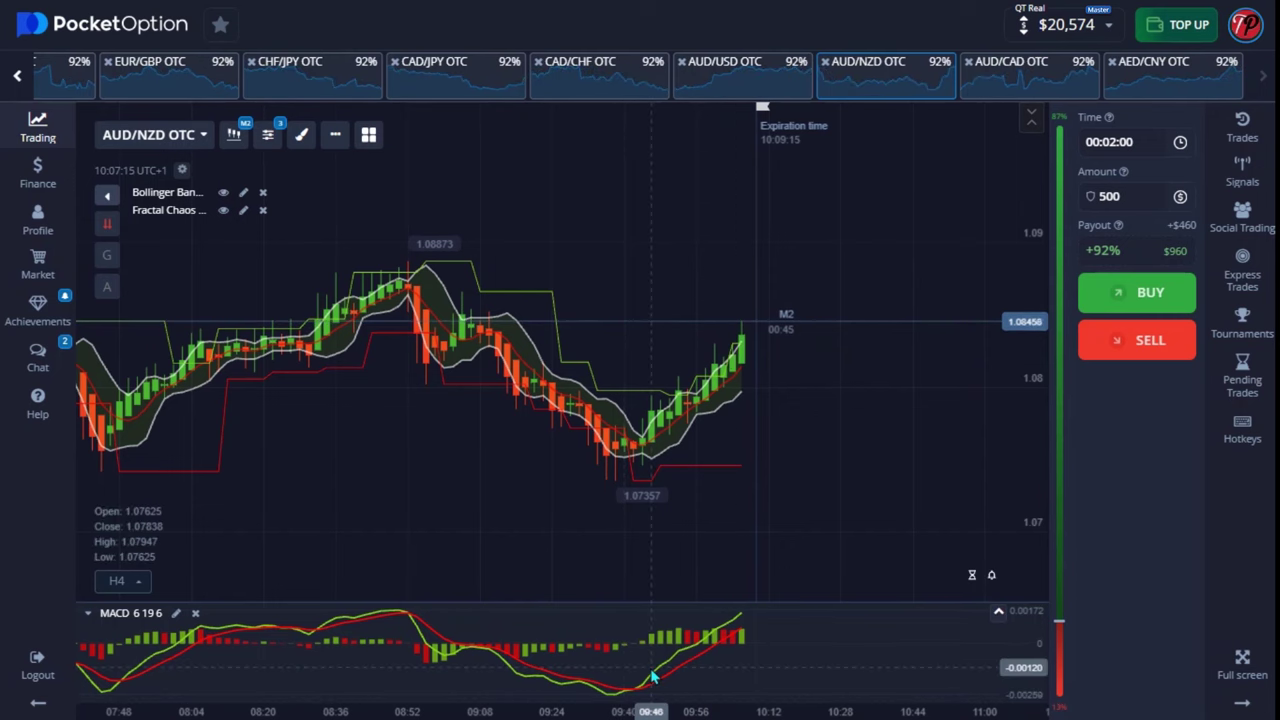
- Place two $500 two-minute buy trades on AUD/NZD OTC
scroll(912, 360, "up", 3)
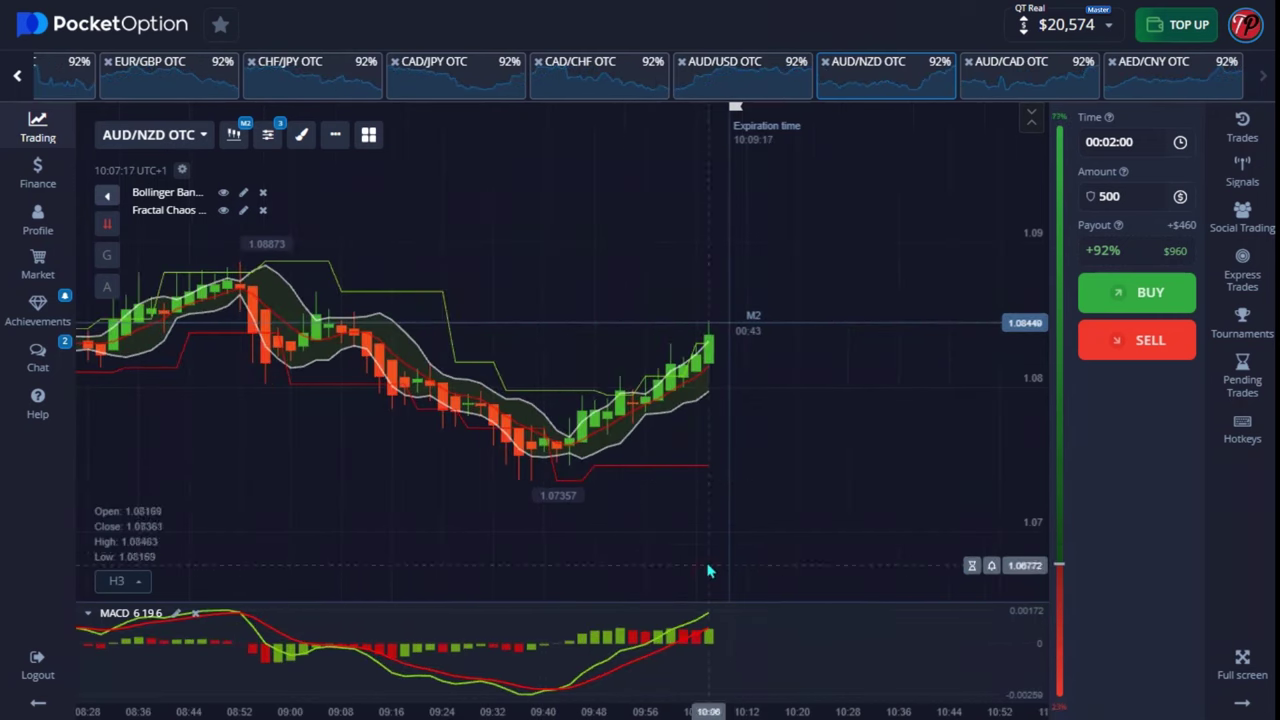
left_click(1133, 288)
left_click(1136, 293)
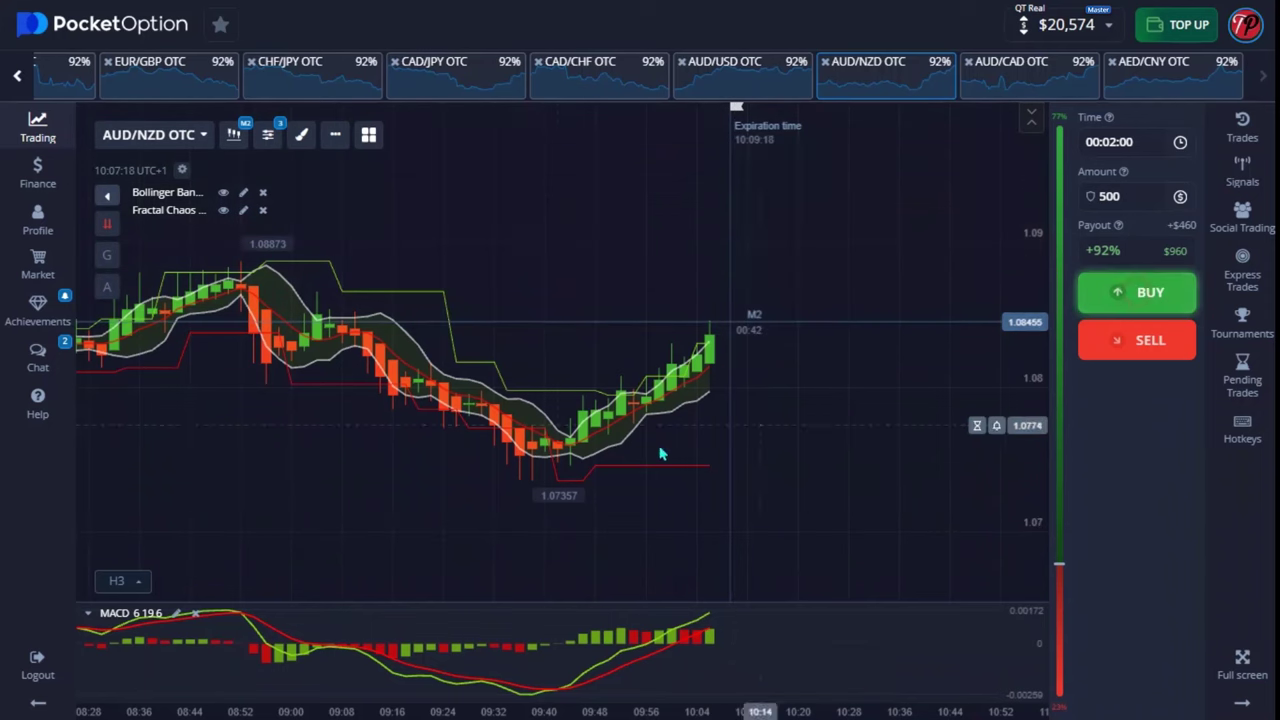
- Watch the current trades list until both AUD/NZD trades expire for $920 profit
scroll(735, 400, "up", 2)
scroll(779, 361, "down", 2)
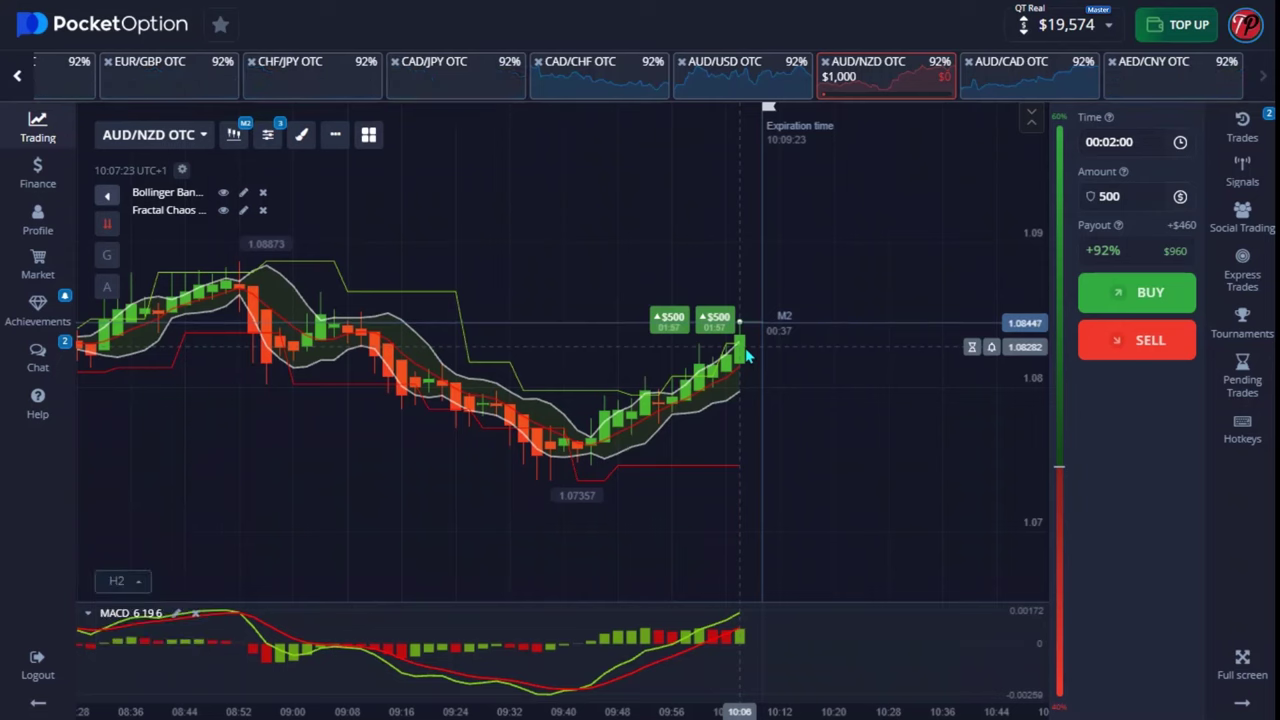
scroll(713, 313, "up", 2)
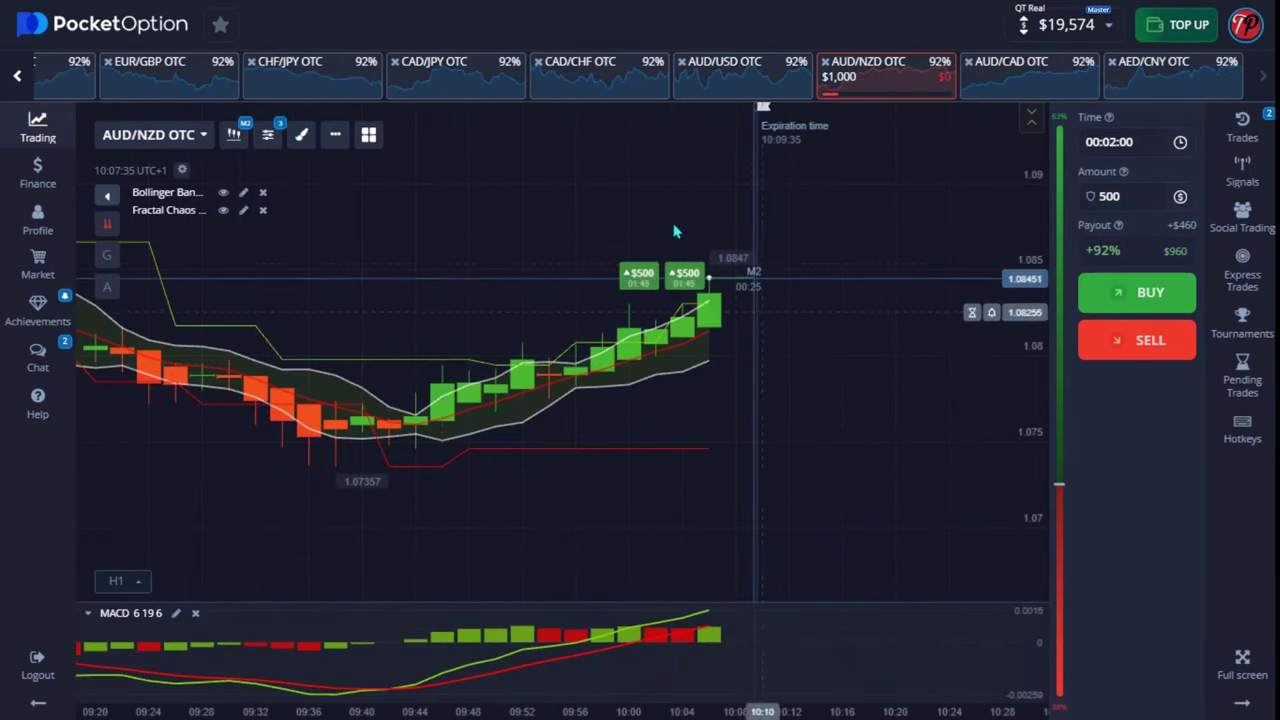
scroll(835, 470, "down", 2)
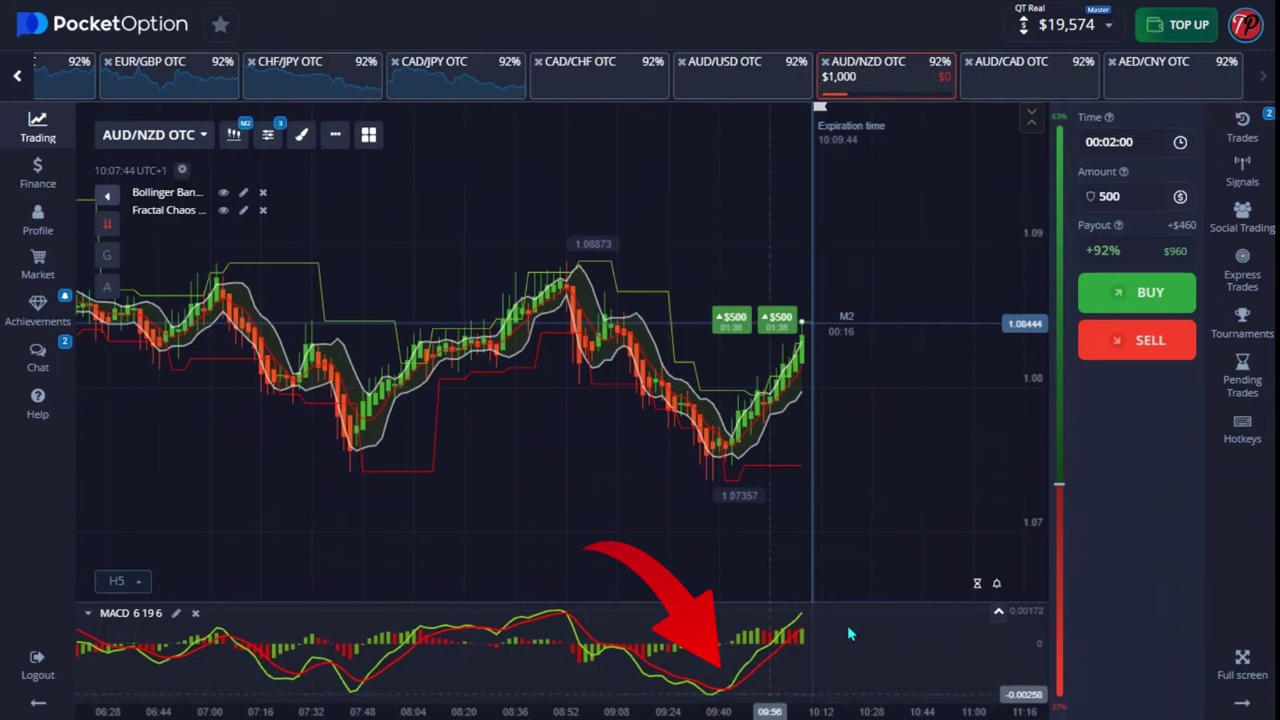
scroll(617, 458, "up", 2)
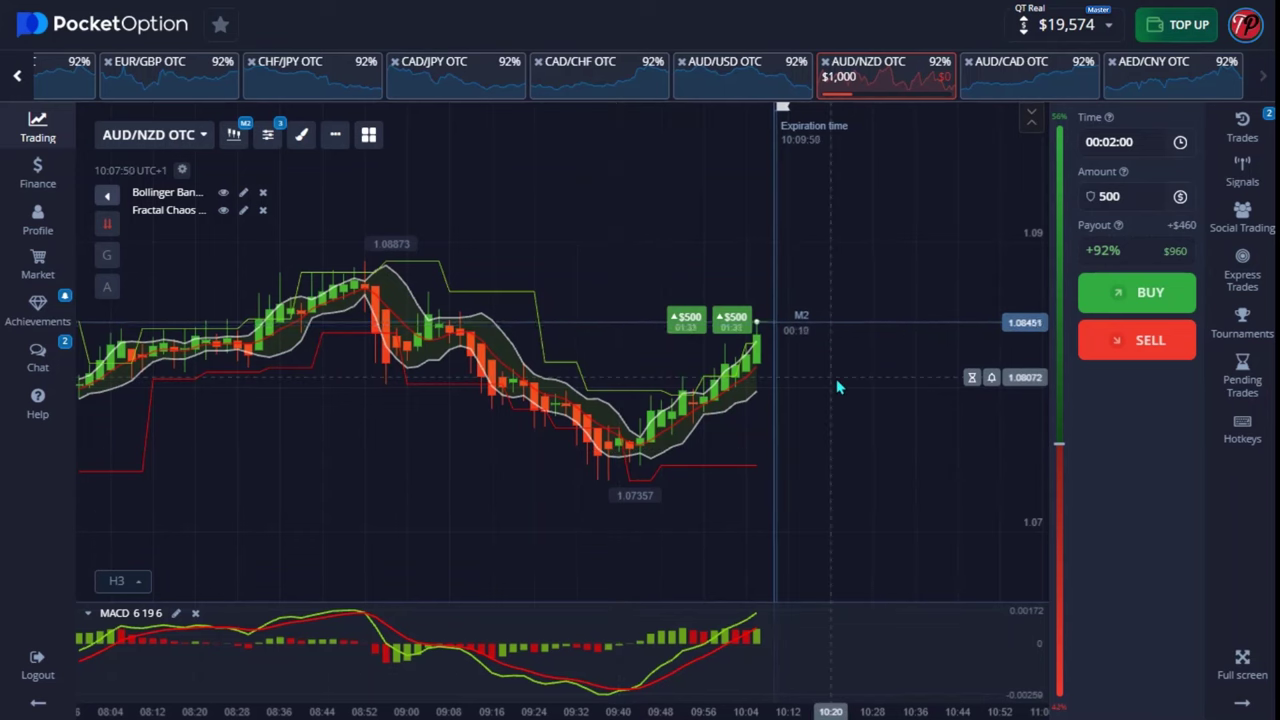
scroll(838, 385, "up", 1)
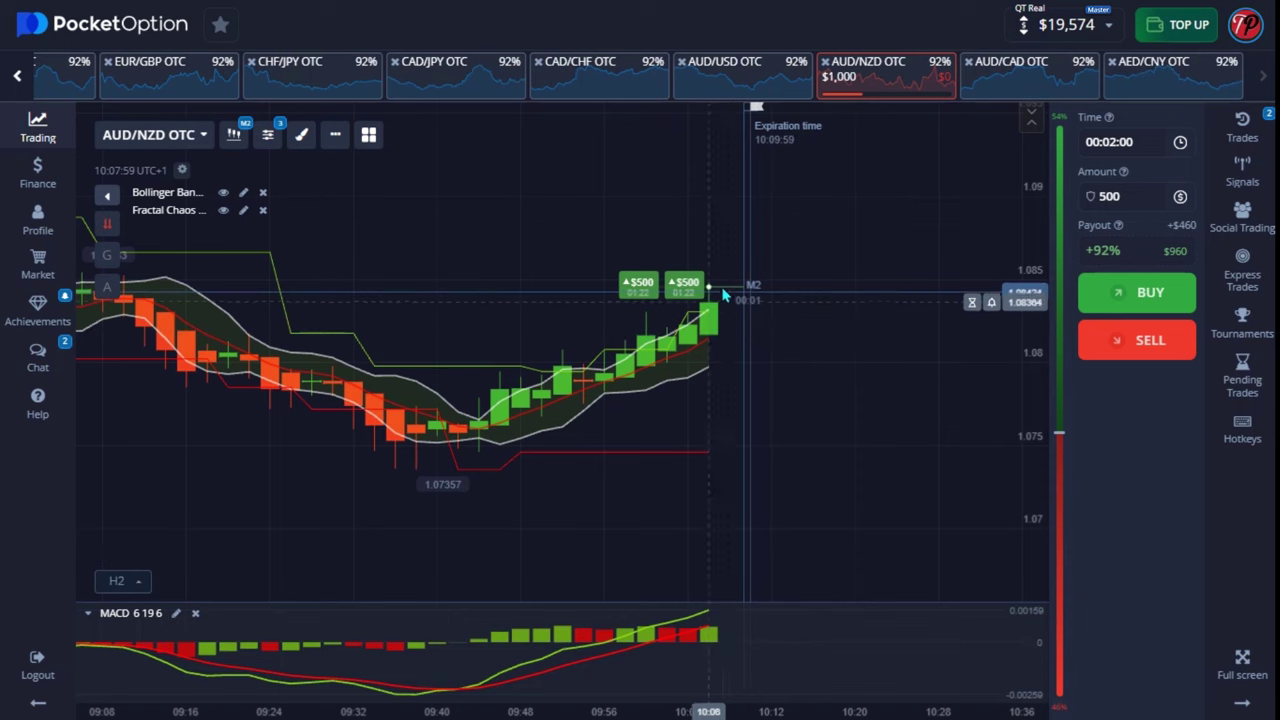
scroll(786, 349, "up", 3)
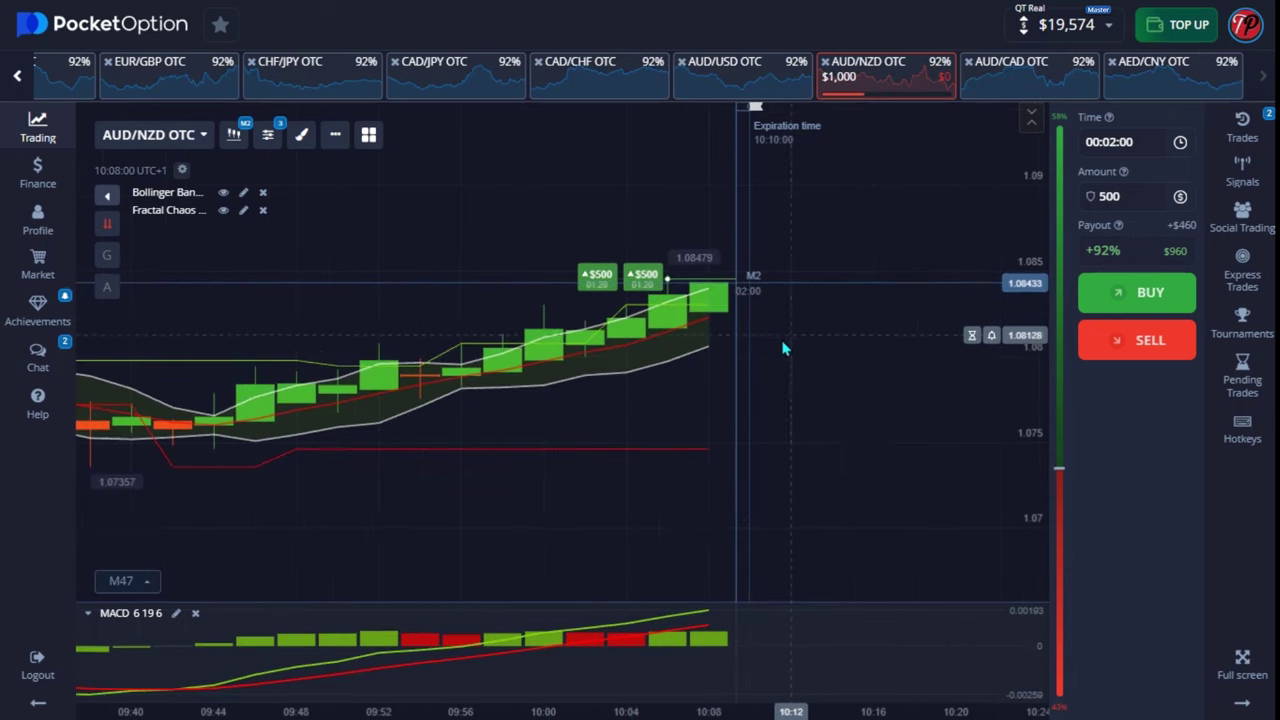
scroll(960, 400, "down", 3)
left_click(1266, 141)
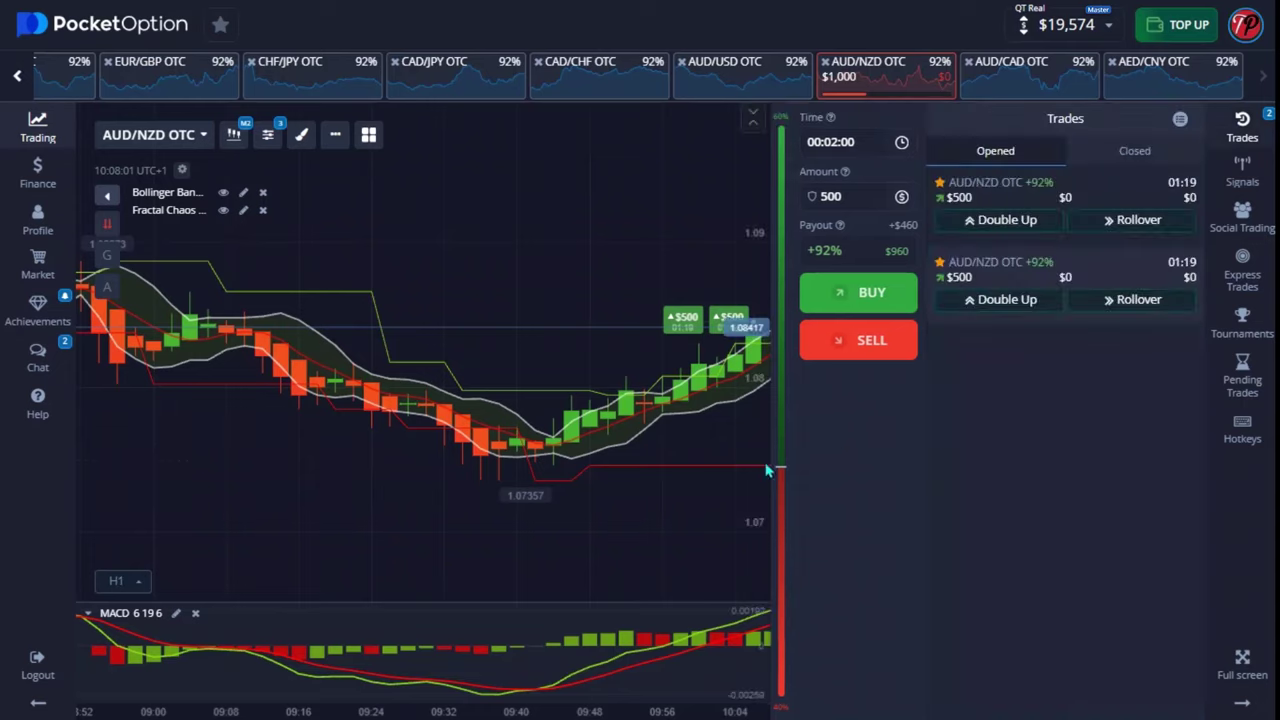
scroll(757, 476, "up", 2)
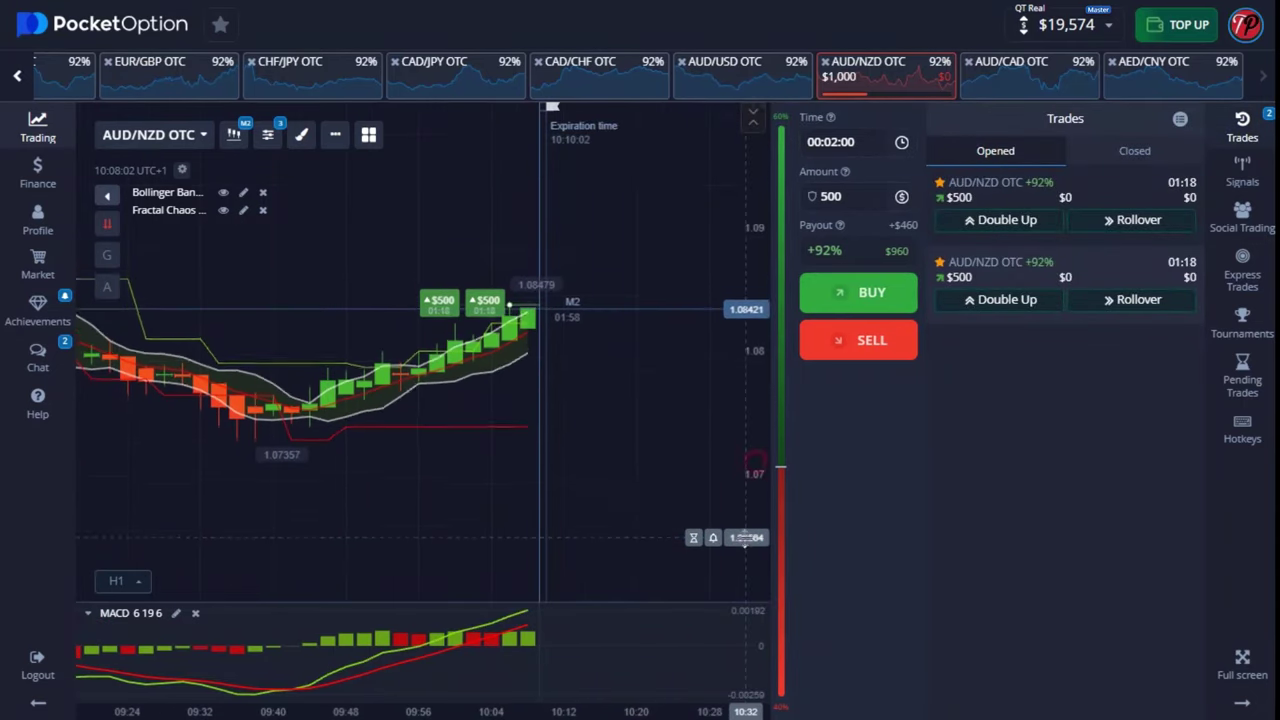
scroll(648, 370, "up", 2)
scroll(648, 370, "down", 3)
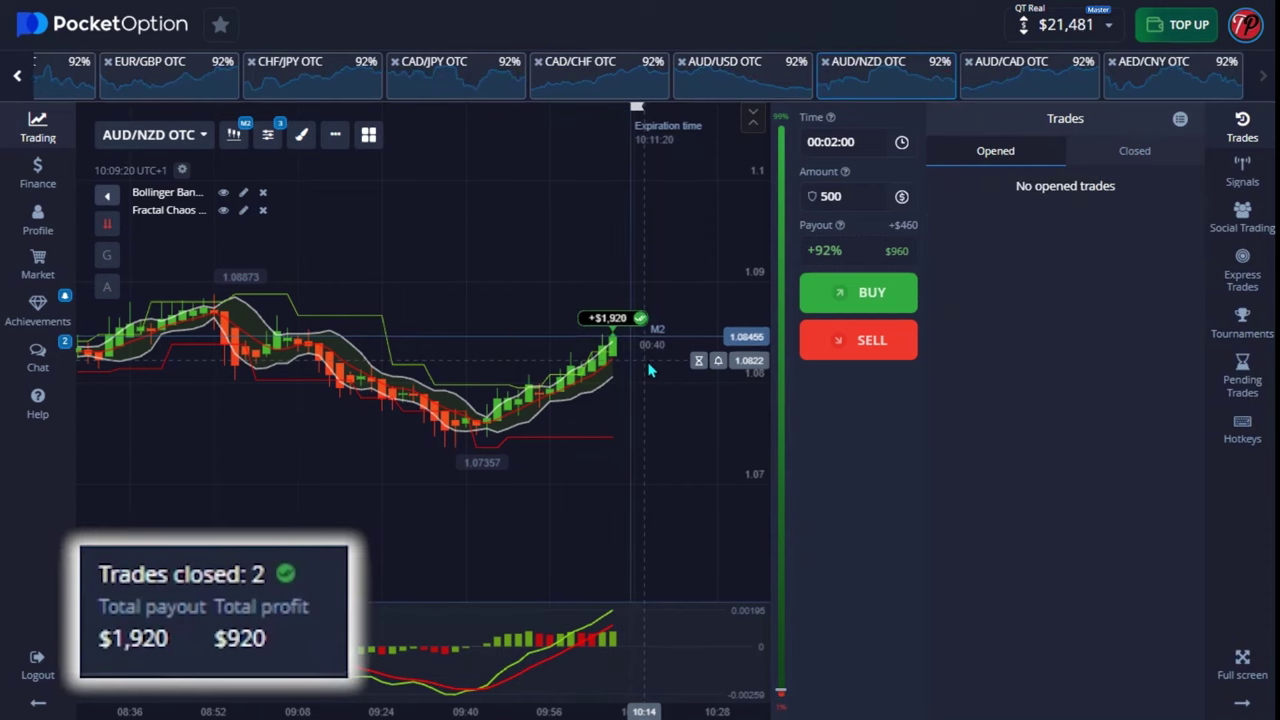
- Hide the trades list and switch the chart to the CAD/JPY OTC pair
scroll(640, 368, "down", 3)
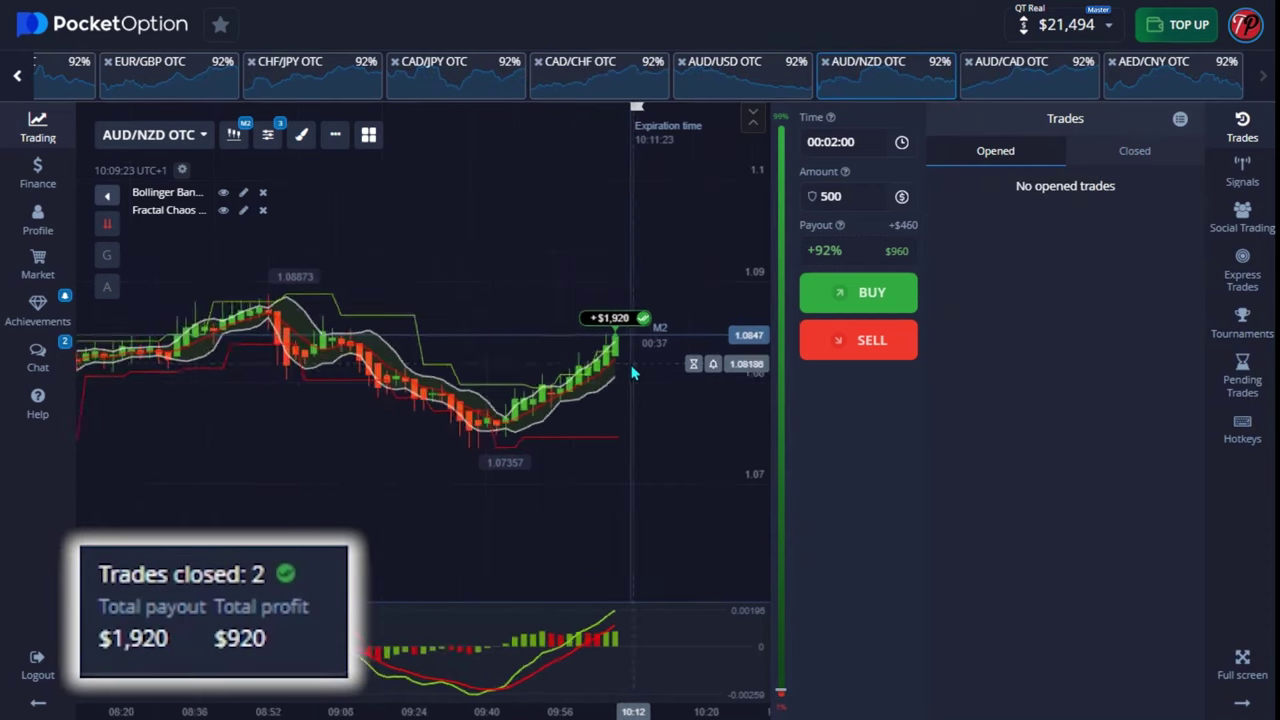
left_click(1249, 148)
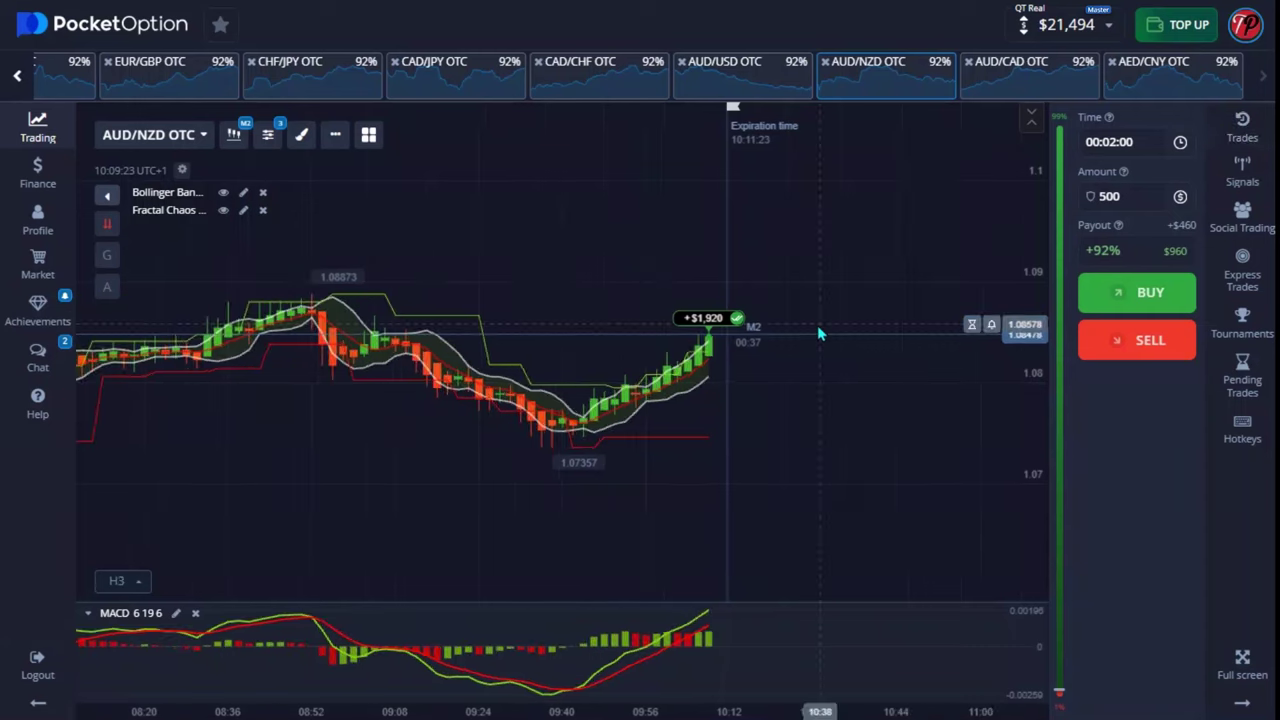
left_click(1049, 83)
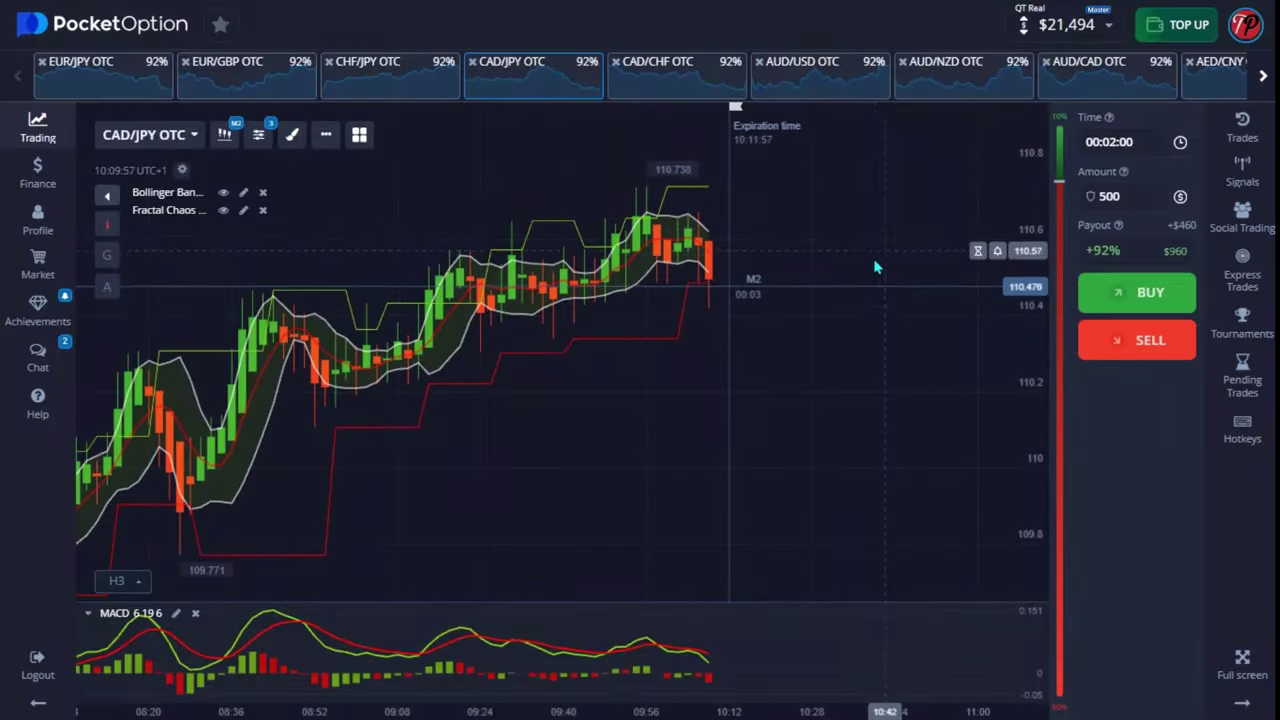
- Place two $500 CAD/JPY OTC sell trades, go full screen, and watch them expire in profit
scroll(970, 240, "up", 3)
scroll(870, 323, "down", 3)
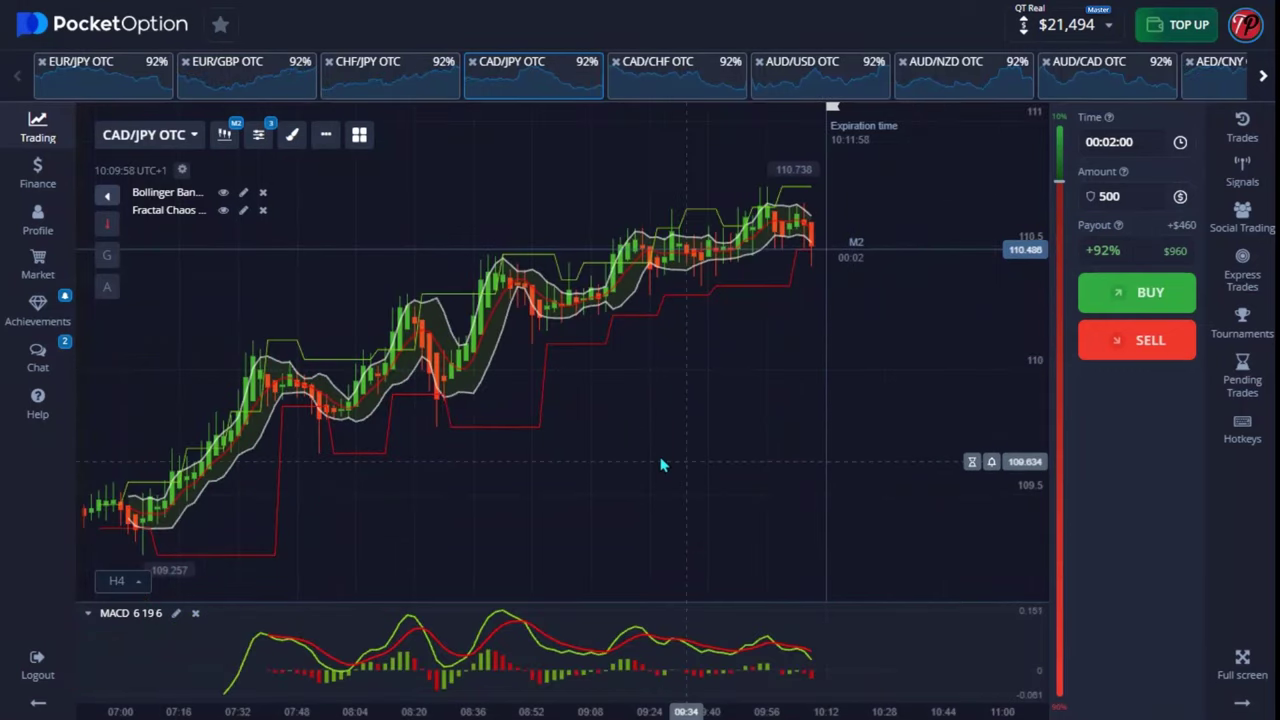
scroll(761, 389, "down", 3)
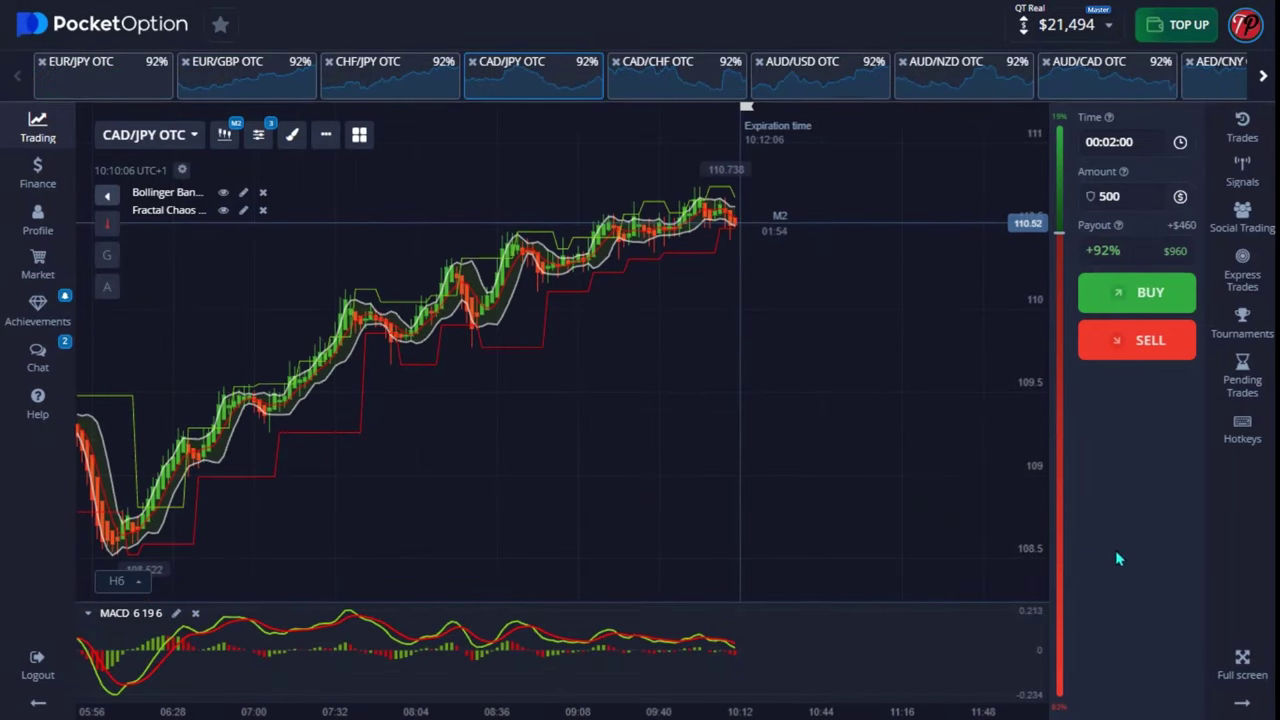
scroll(809, 449, "up", 2)
double_click(1135, 340)
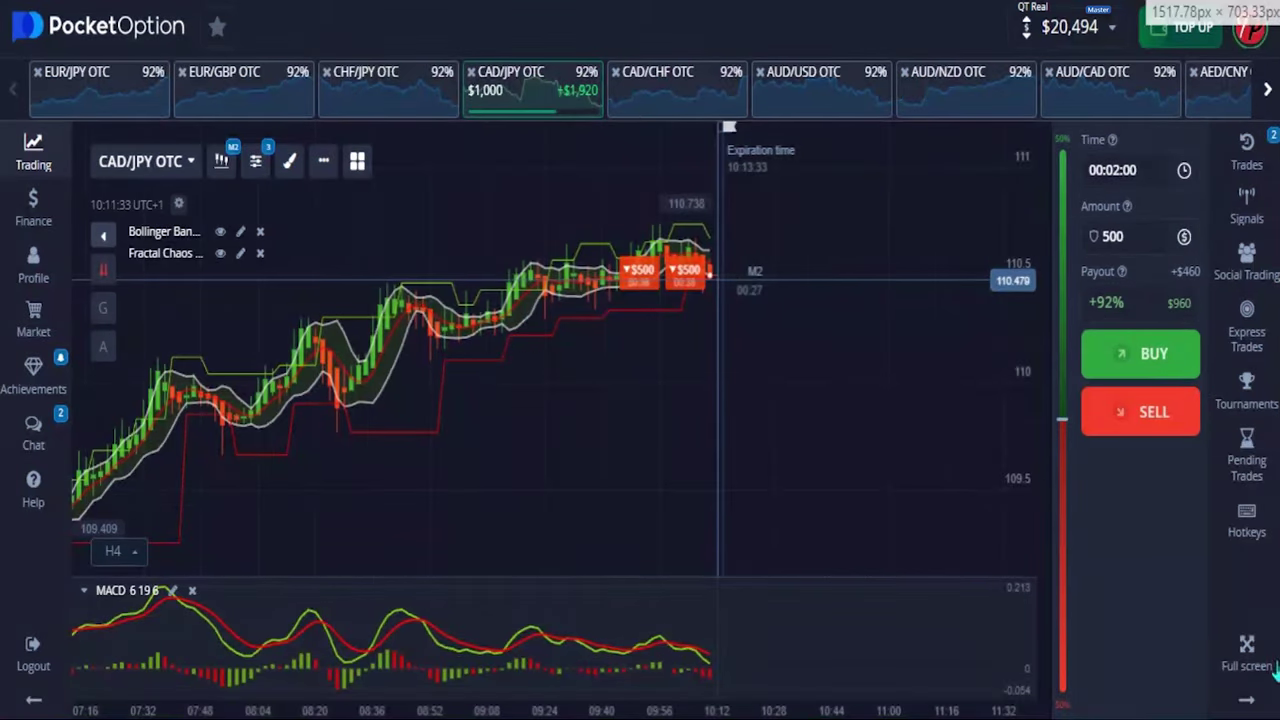
left_click(1242, 660)
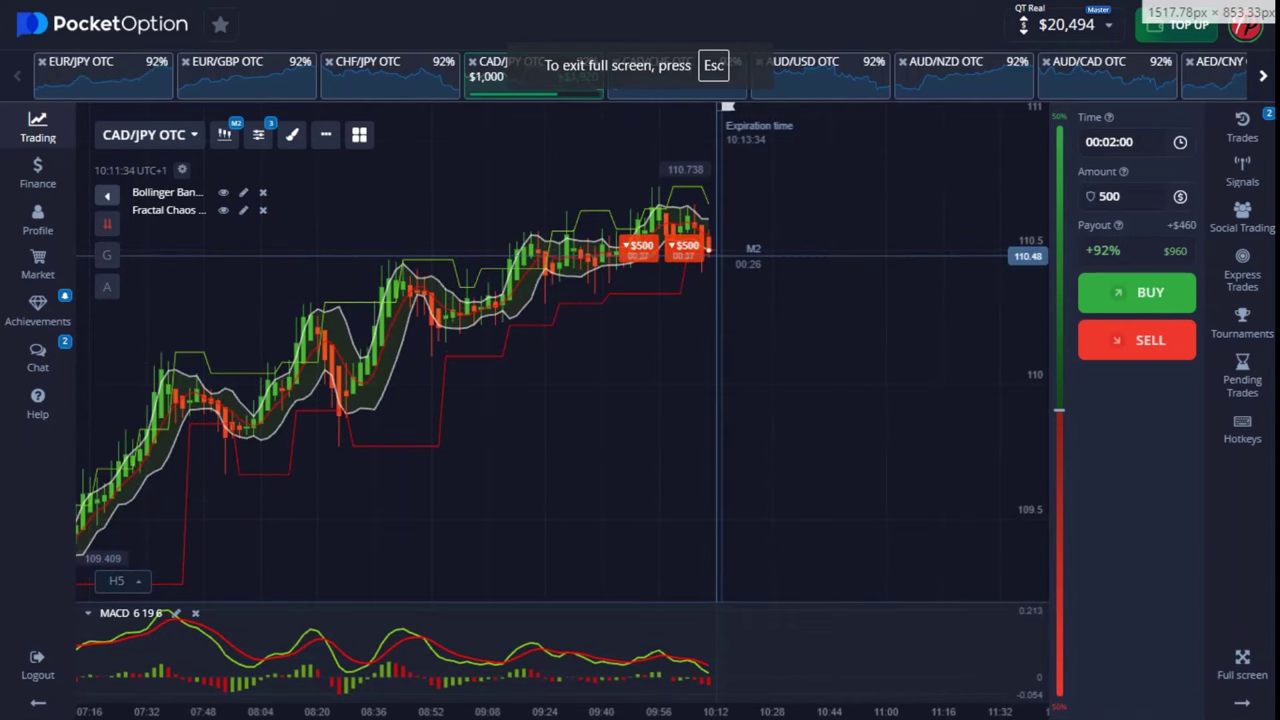
left_click(1258, 135)
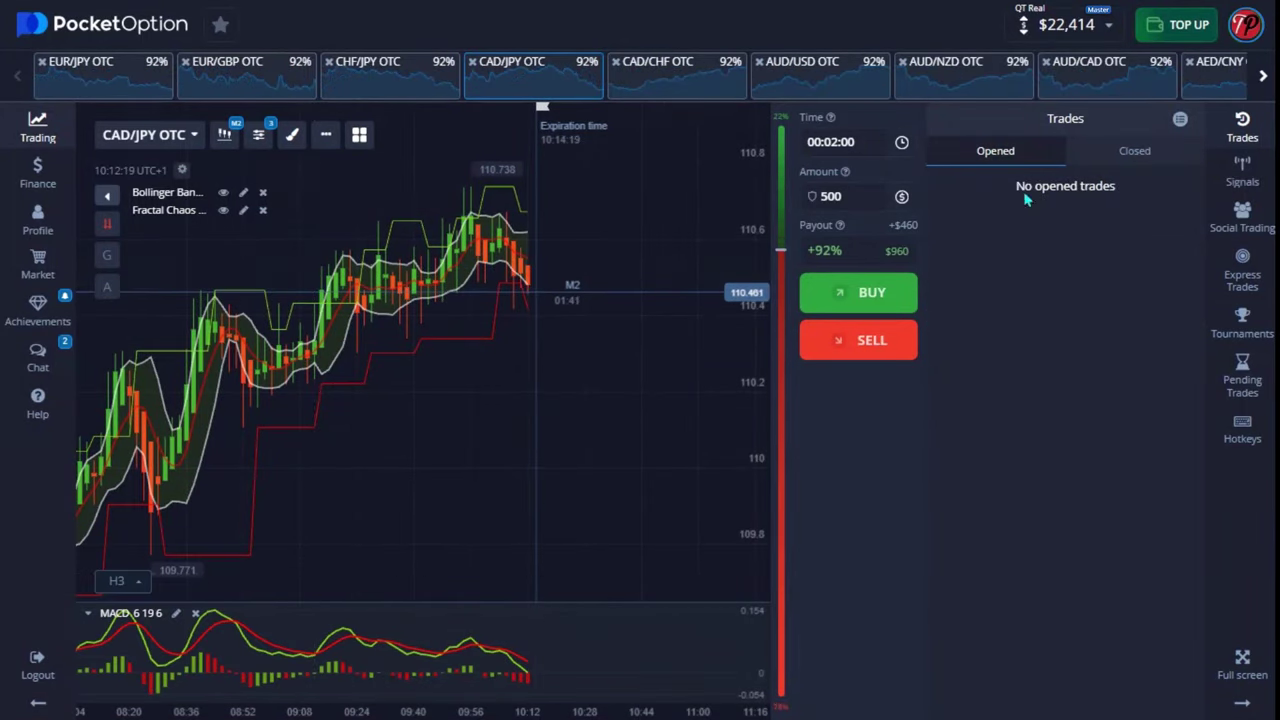
- Hide the trades list and switch the chart to the CAD/CHF OTC pair
left_click(1242, 125)
left_click(657, 62)
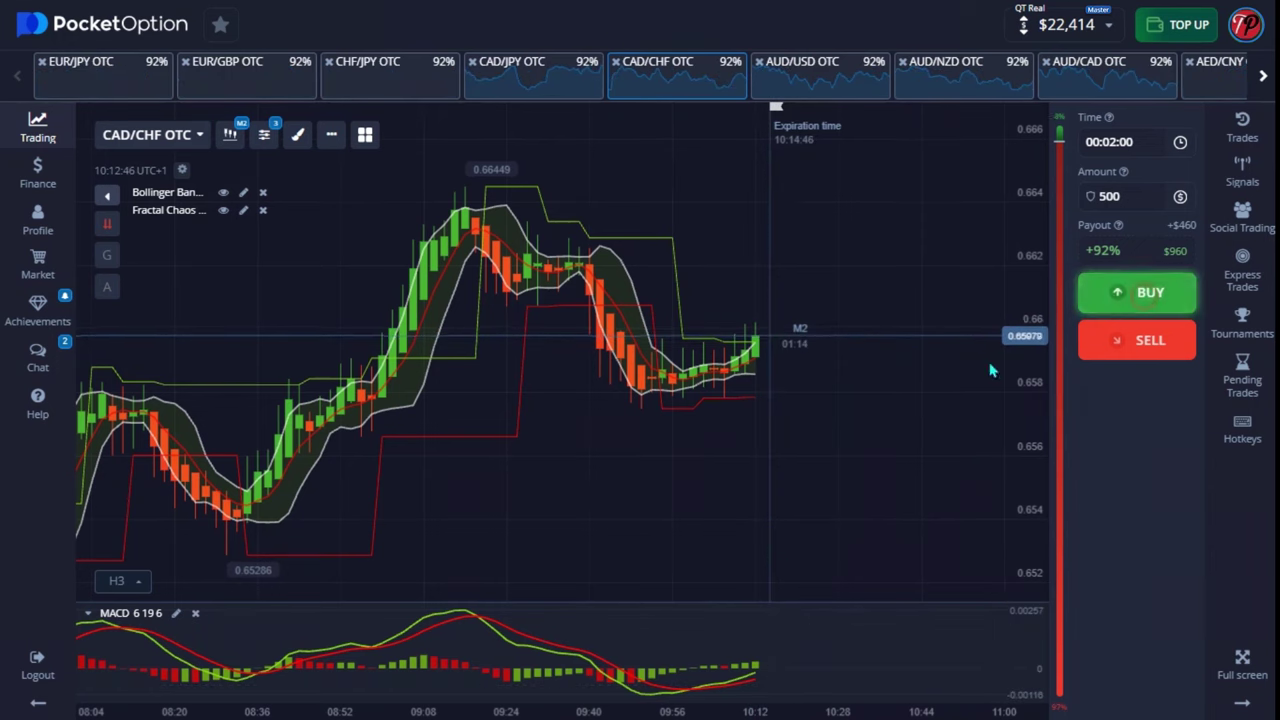
- Place two $500 CAD/CHF OTC buy trades with Shift+W and watch them close for $920 profit
scroll(855, 245, "up", 2)
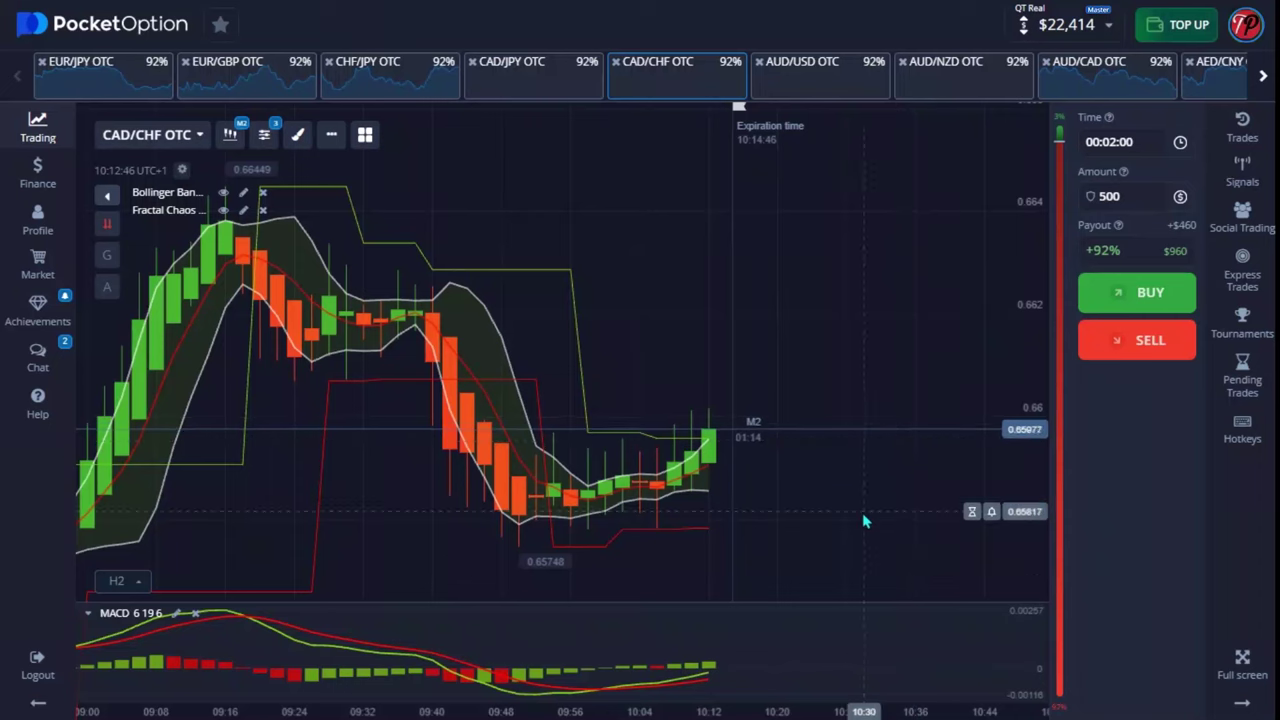
key("shift+w")
key("shift+w")
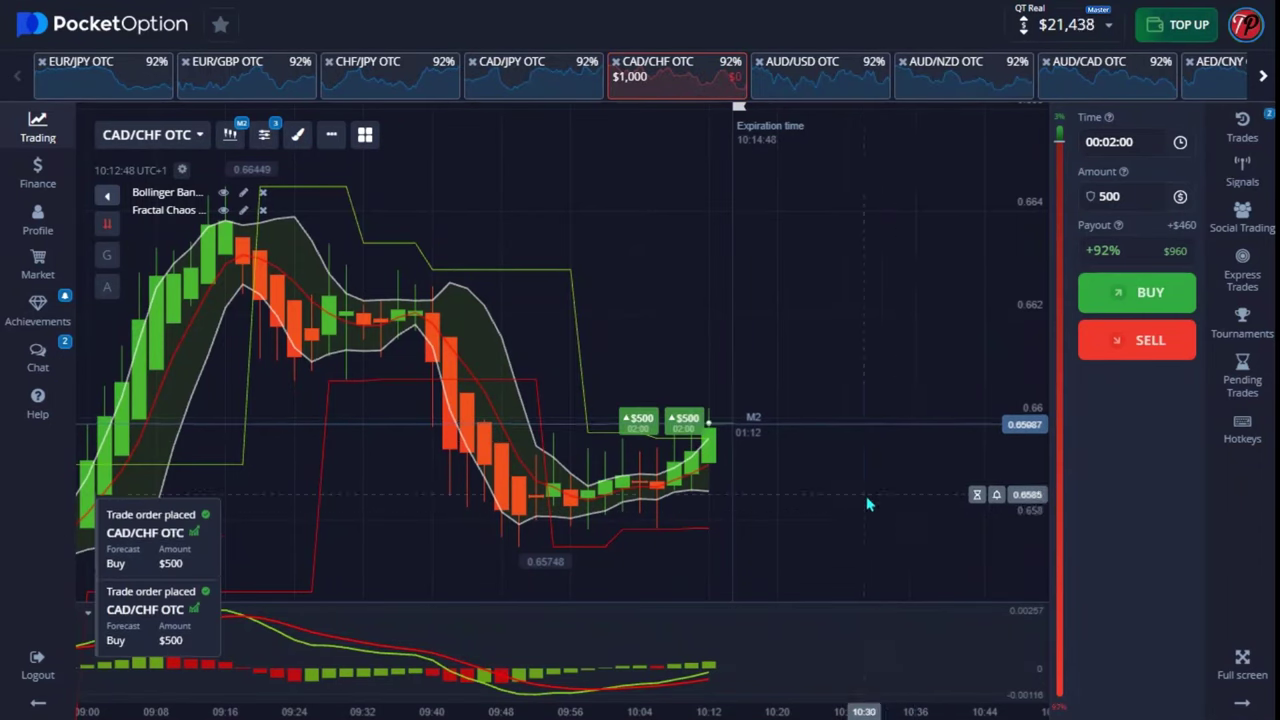
left_click_drag(621, 303, 443, 279)
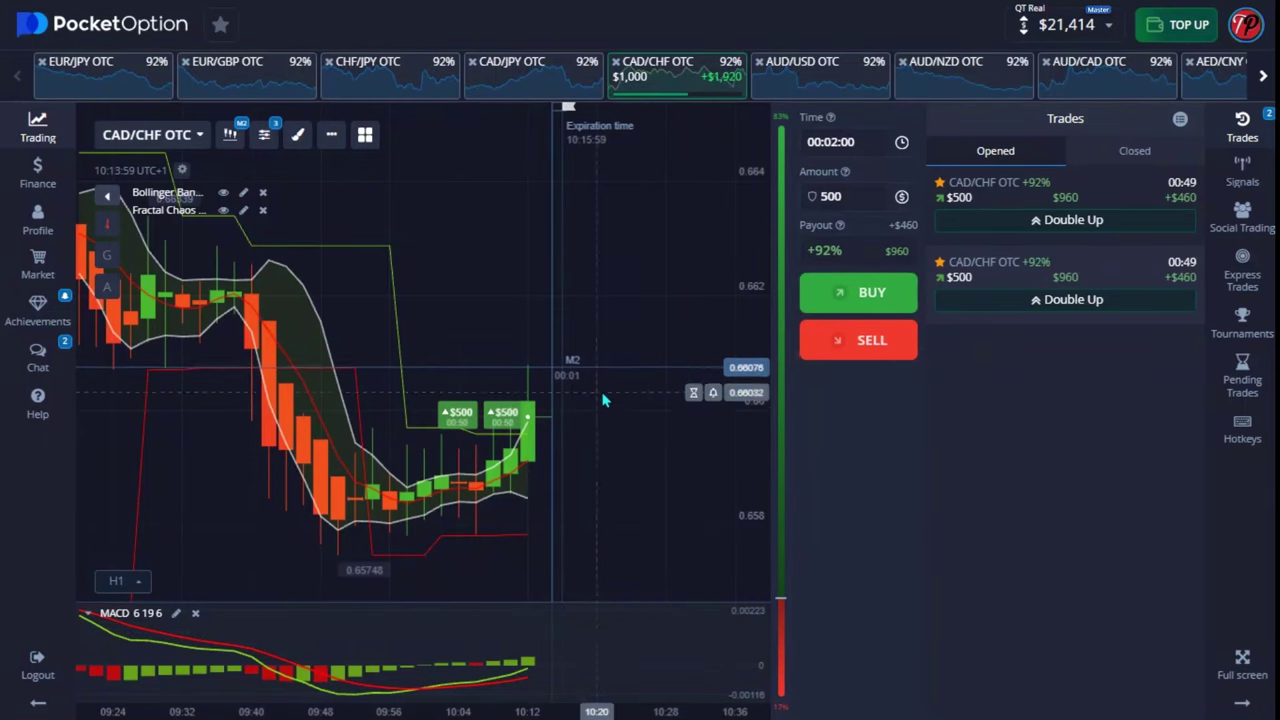
scroll(603, 400, "down", 3)
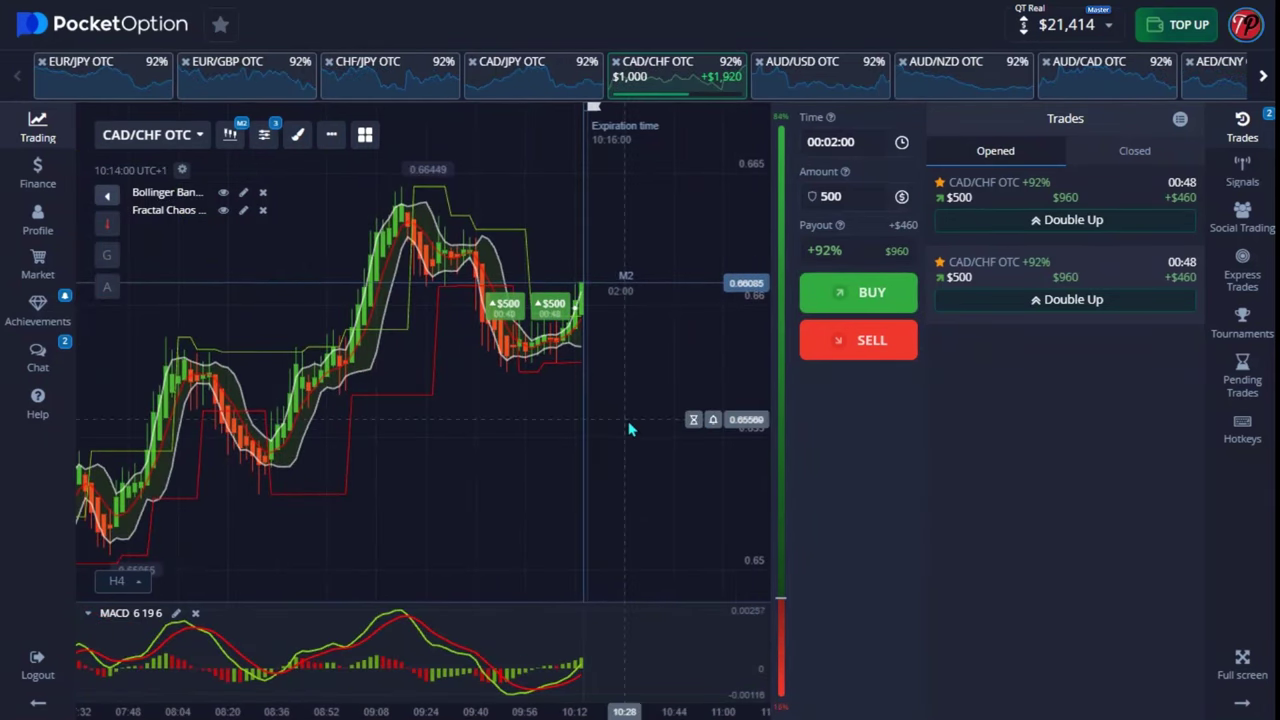
left_click_drag(562, 440, 506, 452)
scroll(625, 370, "up", 3)
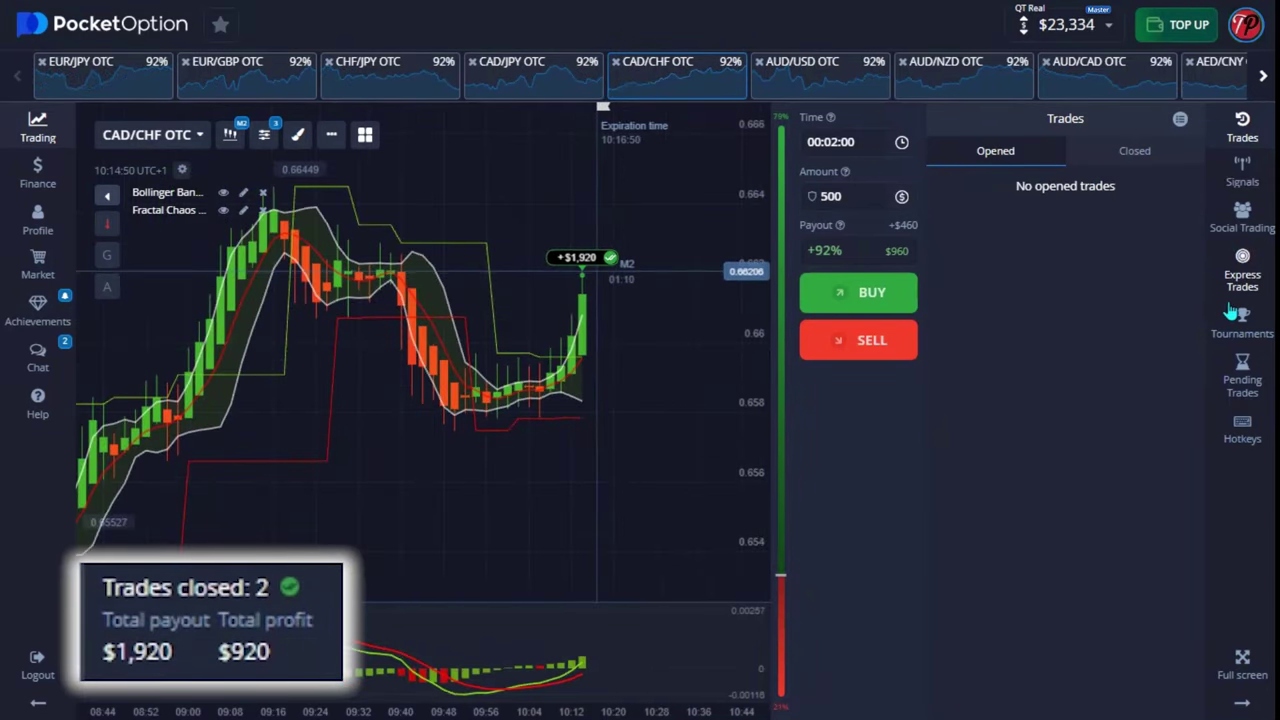
- Show the Closed trades history listing the session's $500 trades and $960 payouts
left_click(1175, 153)
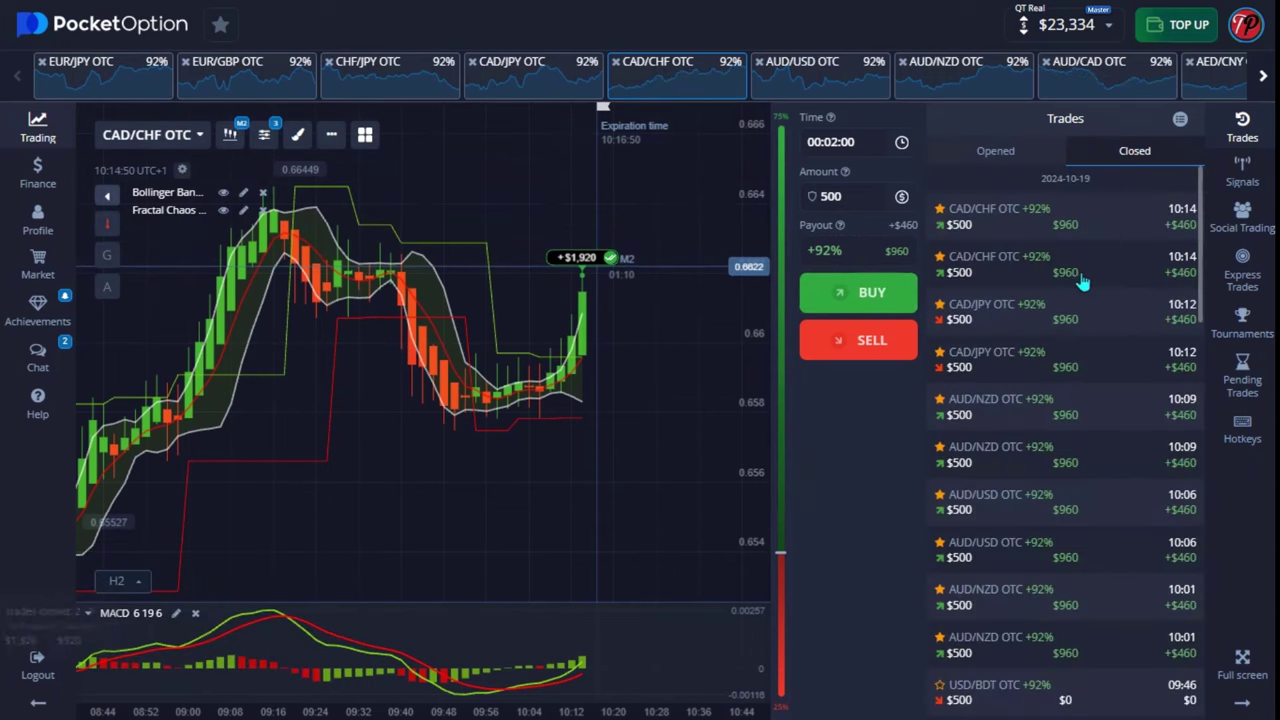